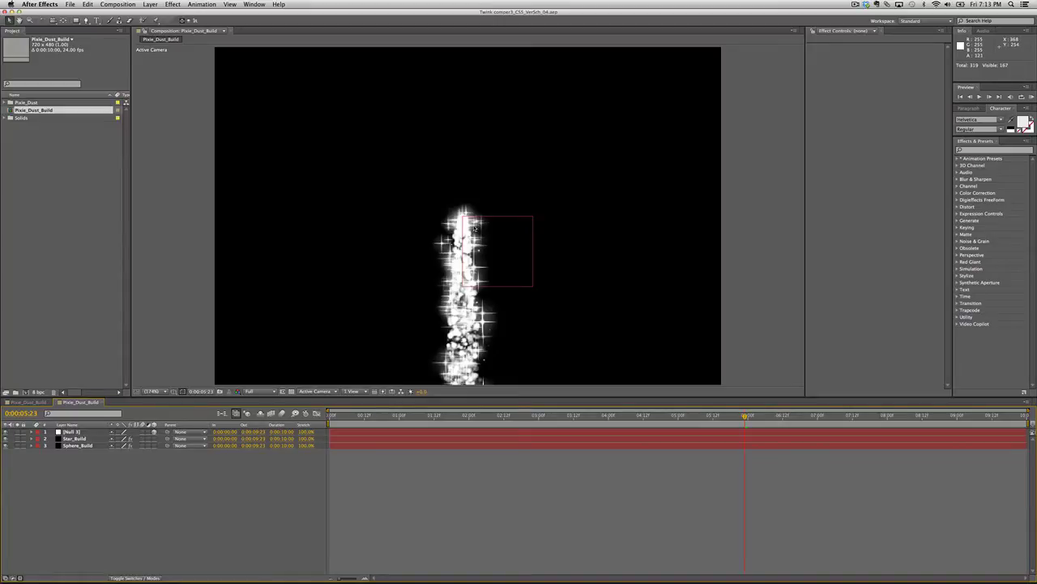
Open a second viewer for the Pixie_Dust_Build composition and set the original viewer to the Top view at 50% magnification
left_click(224, 32)
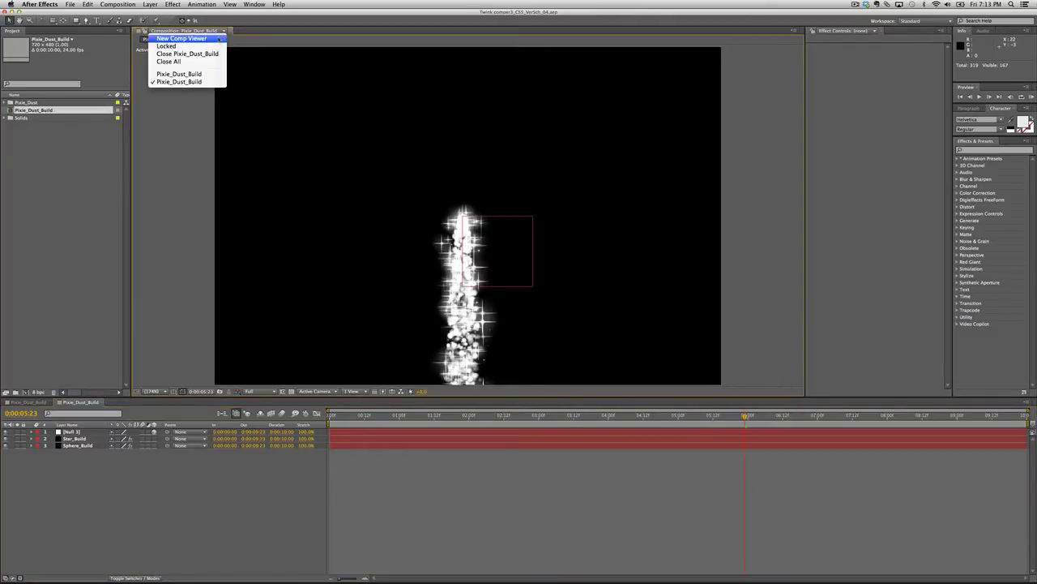
left_click(182, 38)
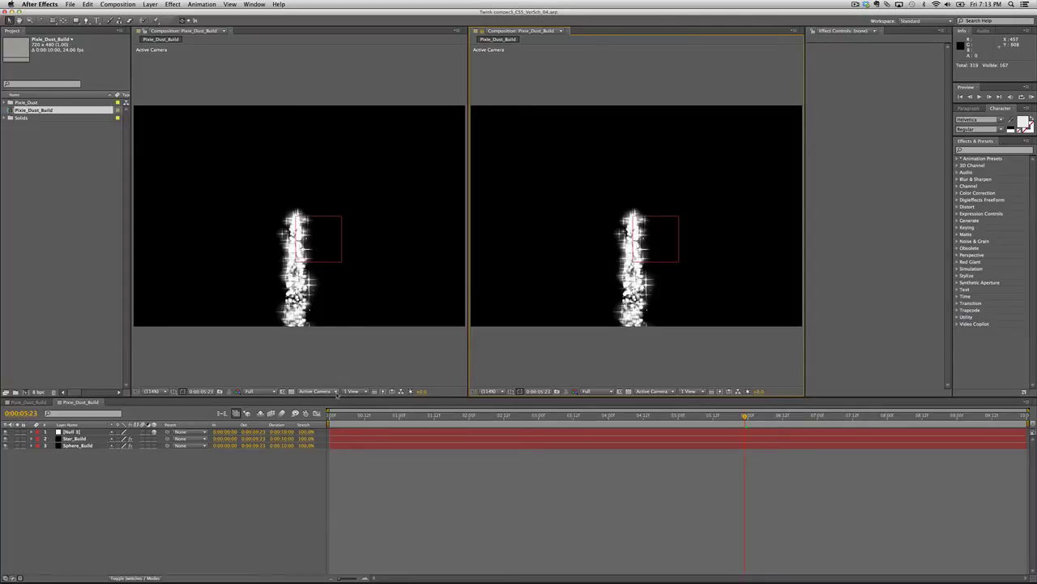
left_click(337, 393)
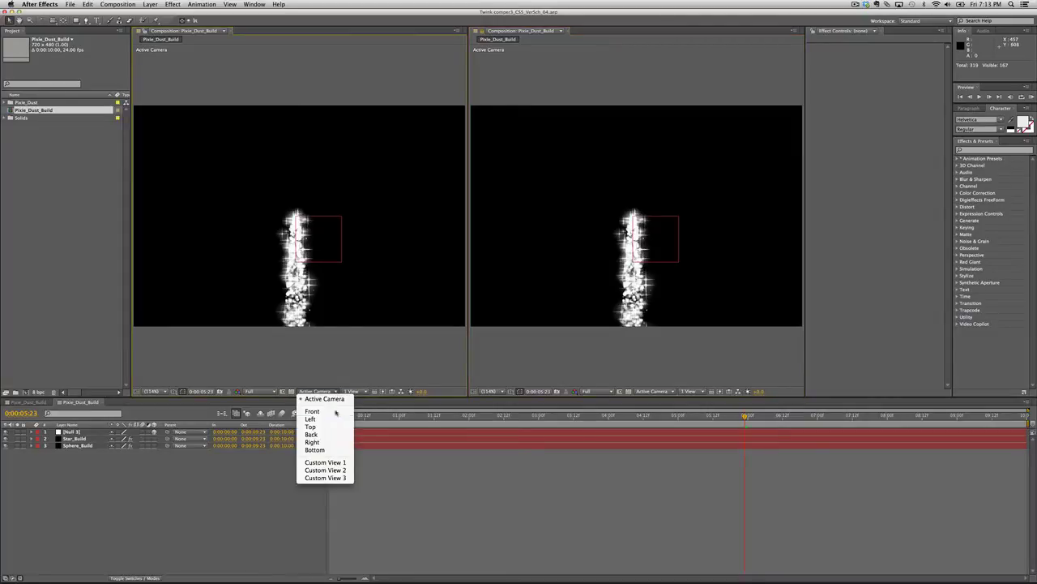
left_click(335, 427)
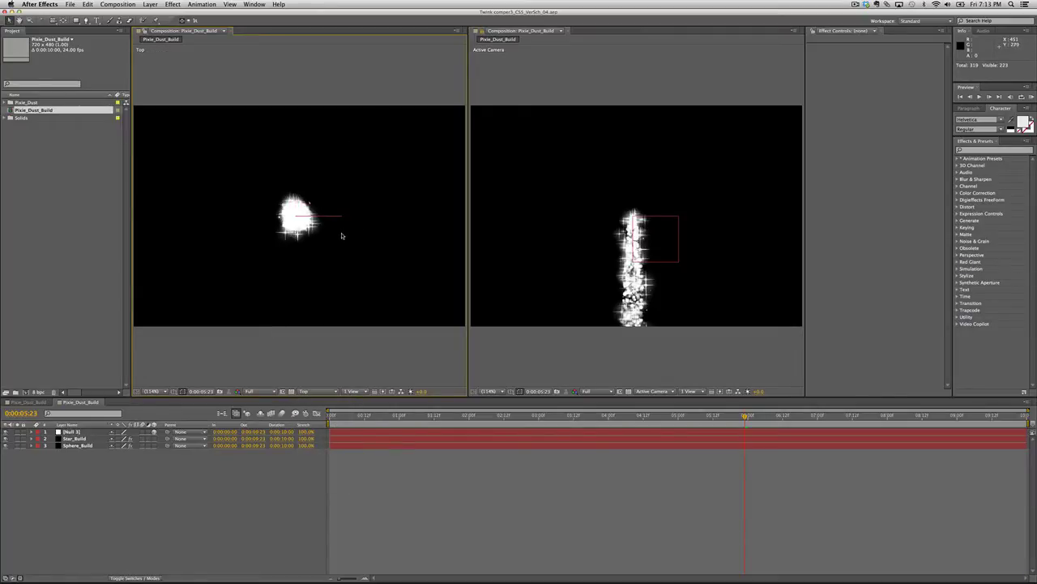
key("period")
key("comma")
key("comma")
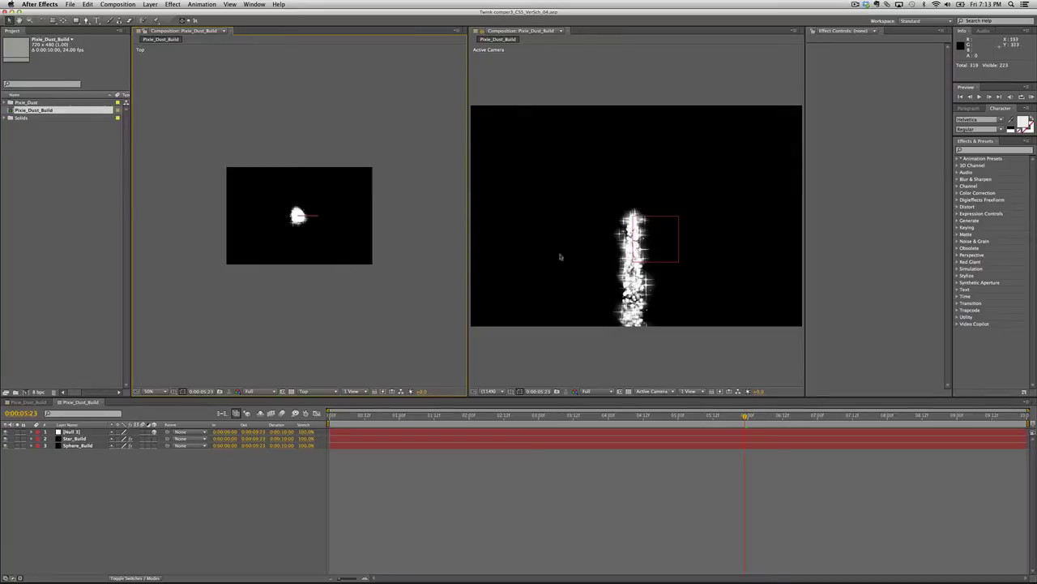
Reveal Null 3's Position and, at the first frame, move the null to about X 79, Z -743
left_click(71, 431)
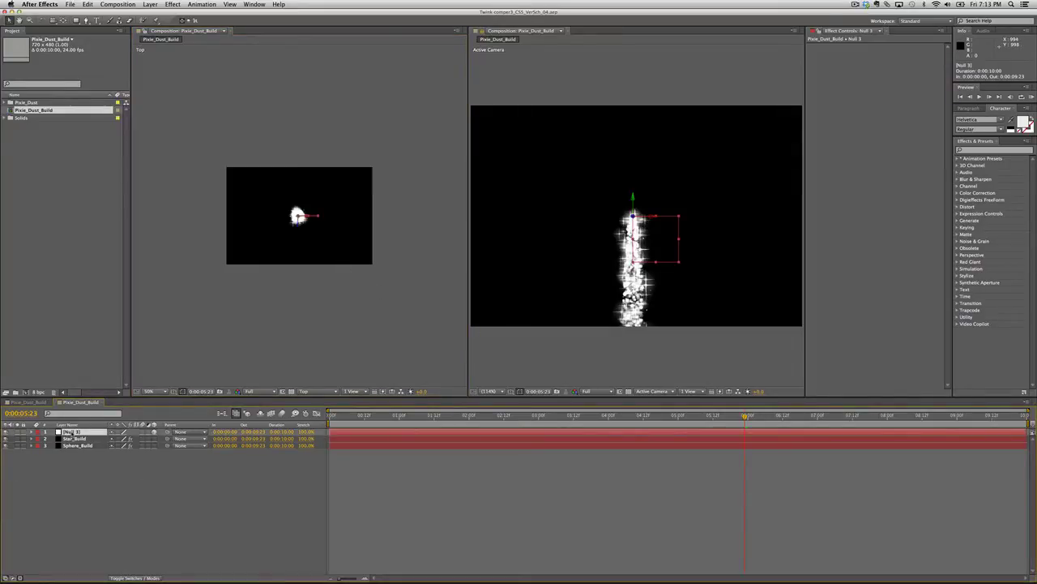
key("p")
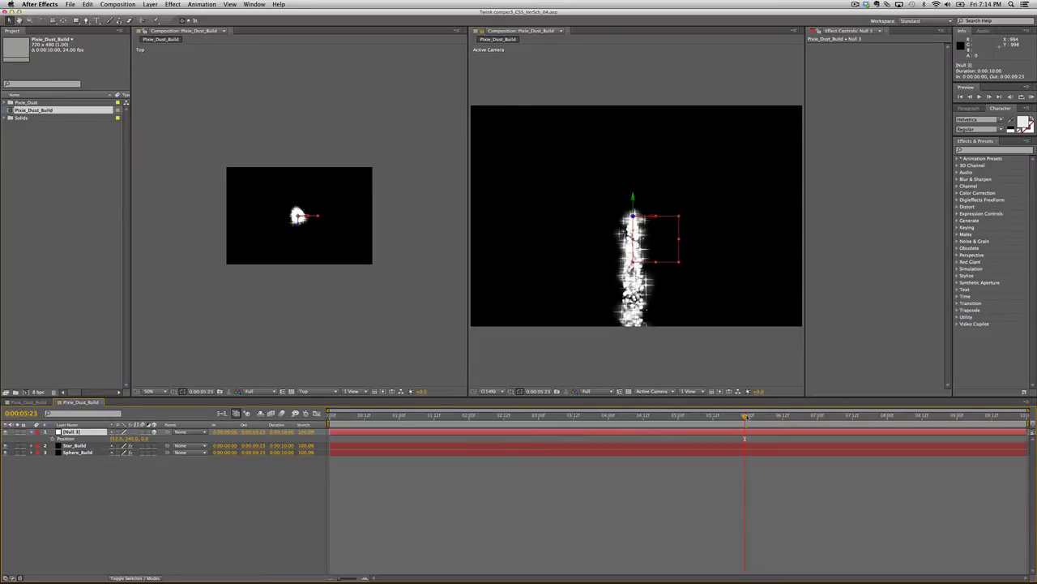
left_click_drag(746, 416, 429, 416)
key("Home")
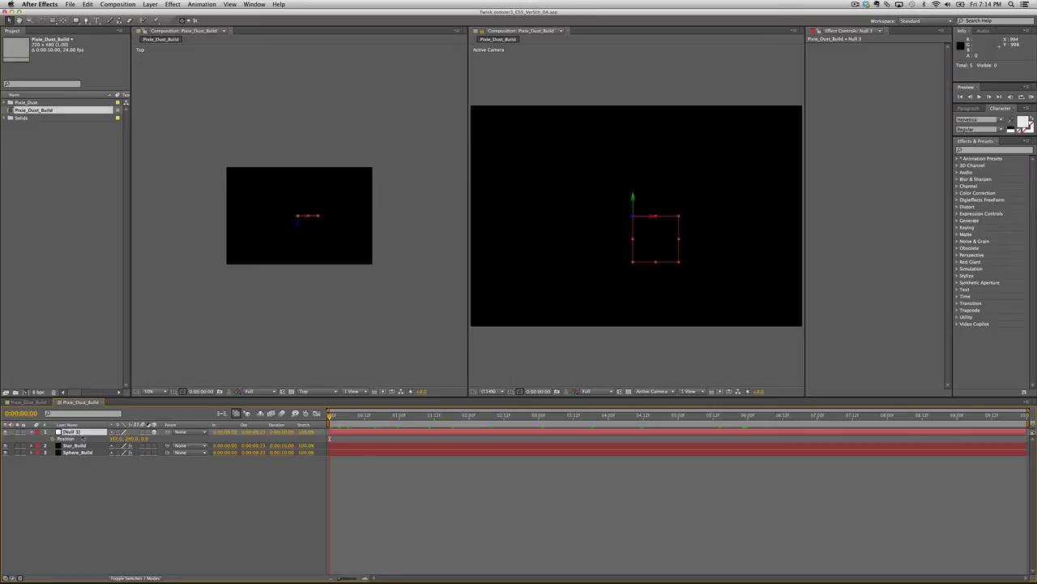
left_click_drag(114, 438, 9, 450)
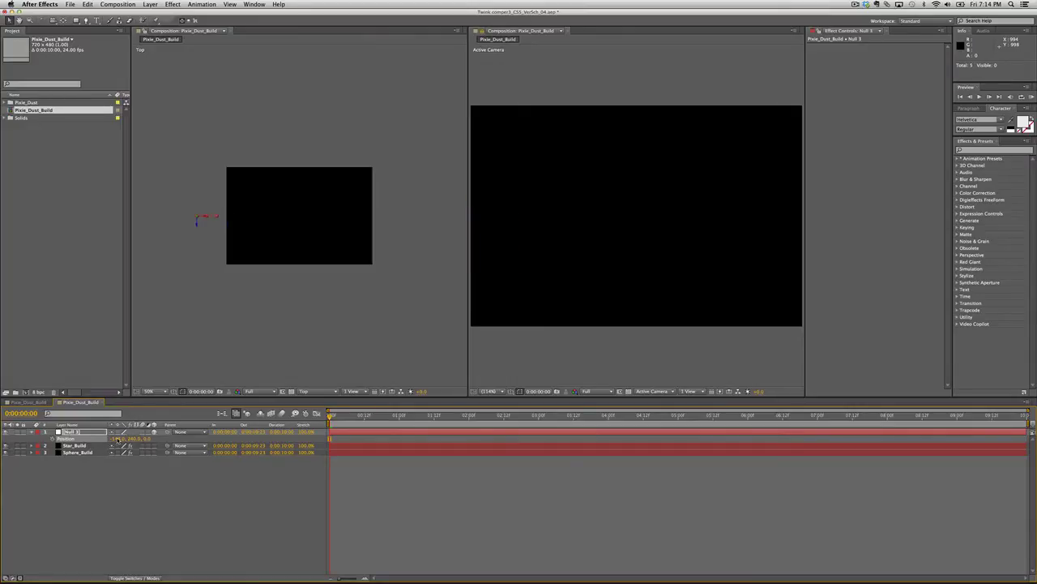
left_click_drag(10, 450, 152, 440)
key("comma")
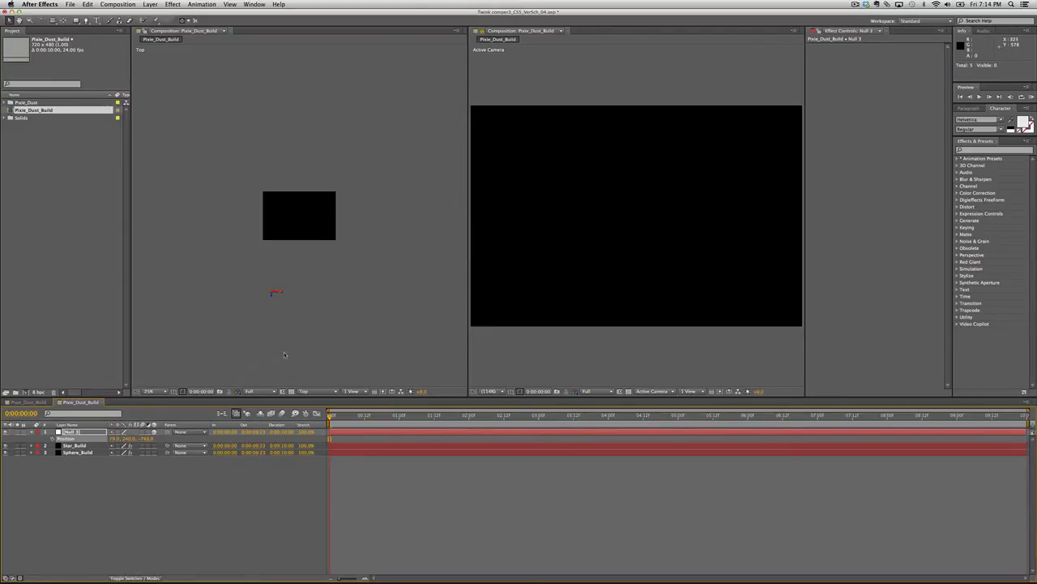
Bring Null 3 farther toward the camera, to about Z -1463, keeping it in sight in the Top view
left_click_drag(147, 438, 159, 444)
key("period")
key("period")
key("comma")
key("comma")
key("comma")
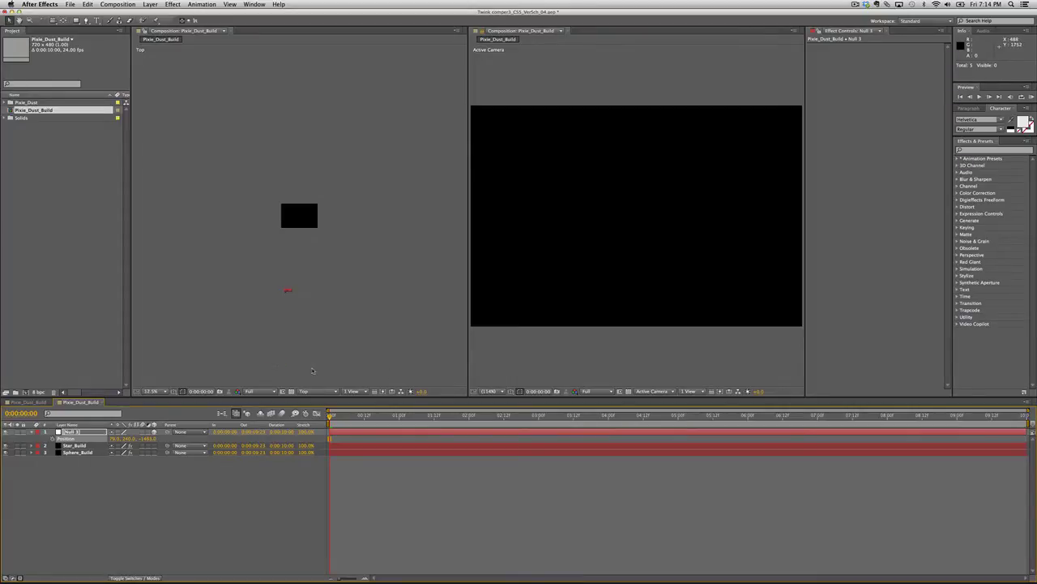
key("period")
key("comma")
Move Null 3 still closer in Z and out to about X -1492, and start keyframing its Position at the first frame
left_click_drag(141, 440, 21, 456)
left_click_drag(150, 438, 25, 447)
left_click_drag(120, 439, 2, 461)
mouse_move(116, 439)
left_mouse_down()
mouse_move(29, 432)
mouse_move(5, 459)
left_mouse_up()
left_click(53, 438)
At 3 seconds, send Null 3 into the distance behind the composition, to about X 183, Z 3327
left_click_drag(331, 415, 540, 428)
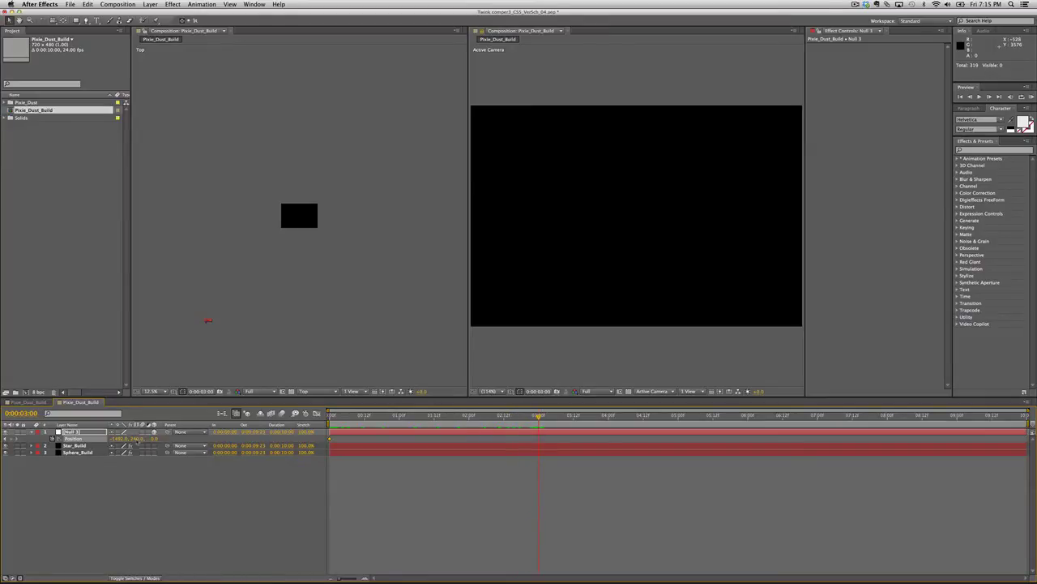
left_click_drag(134, 440, 729, 381)
left_click_drag(152, 439, 437, 405)
left_click_drag(151, 439, 678, 383)
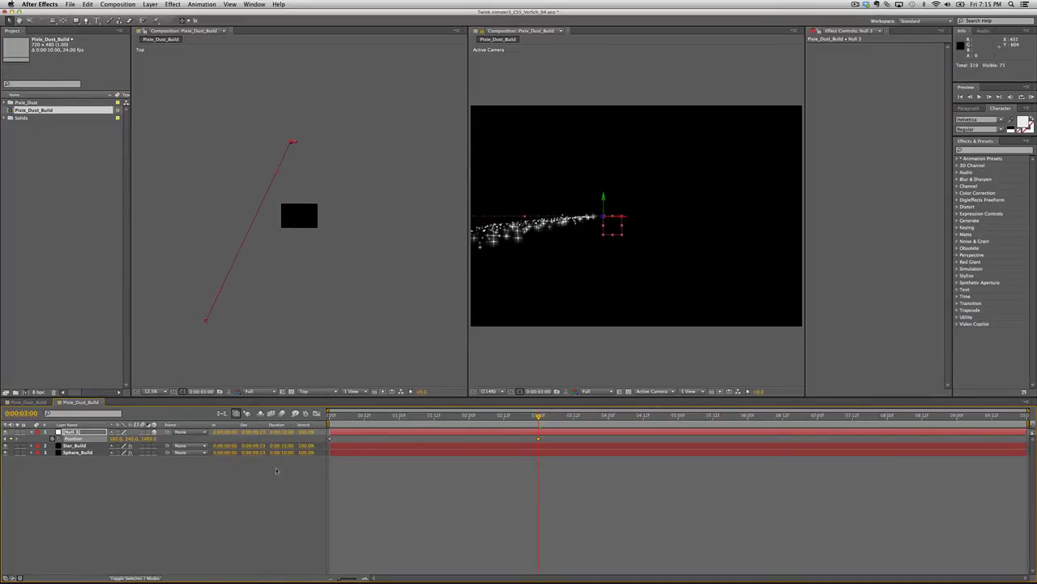
left_click_drag(148, 438, 762, 380)
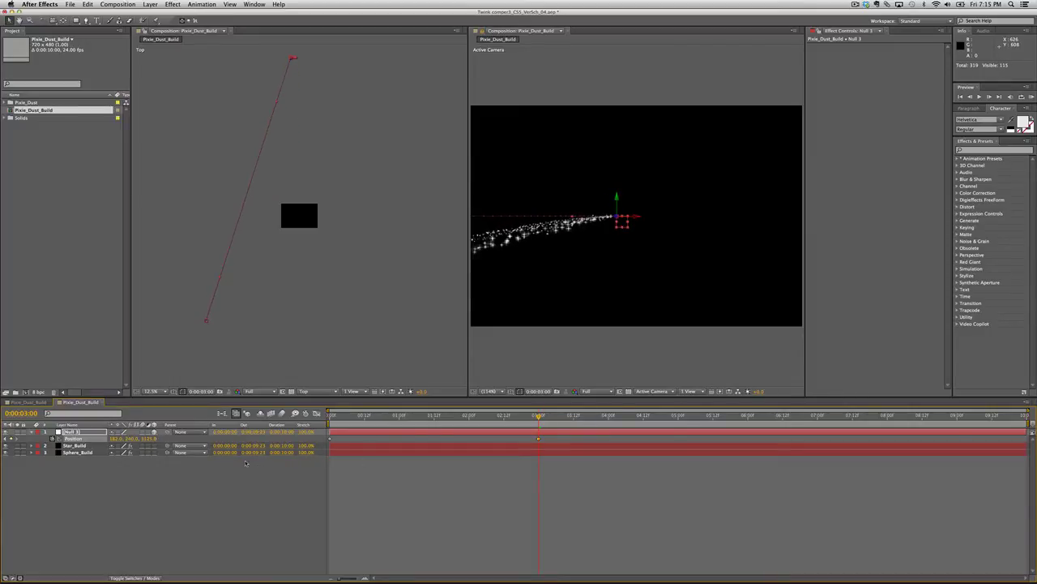
left_click_drag(148, 442, 188, 447)
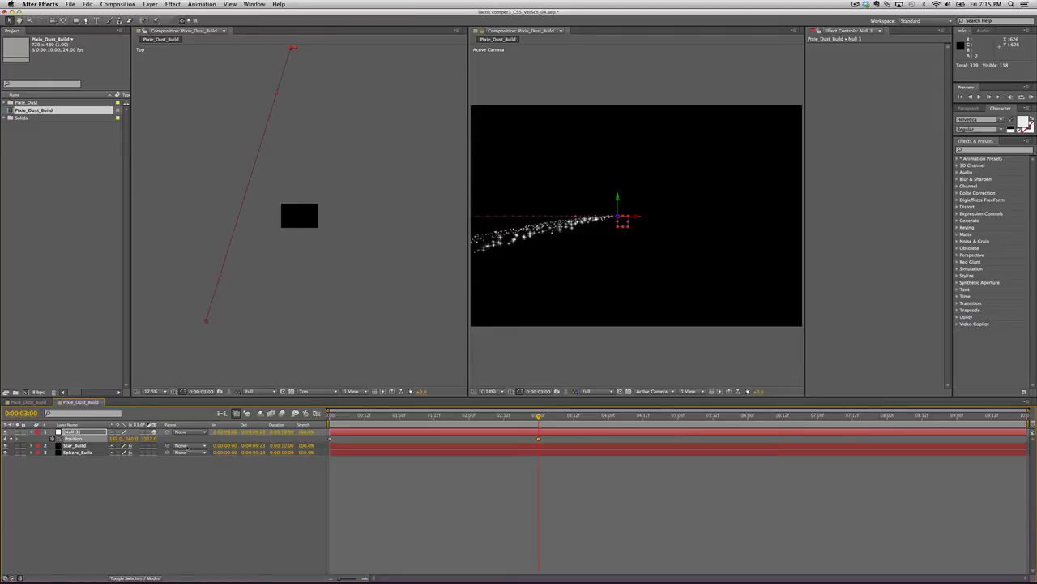
Shift Null 3's 3-second position across and down in the frame to about X 1149, Y 647
left_click_drag(116, 440, 231, 432)
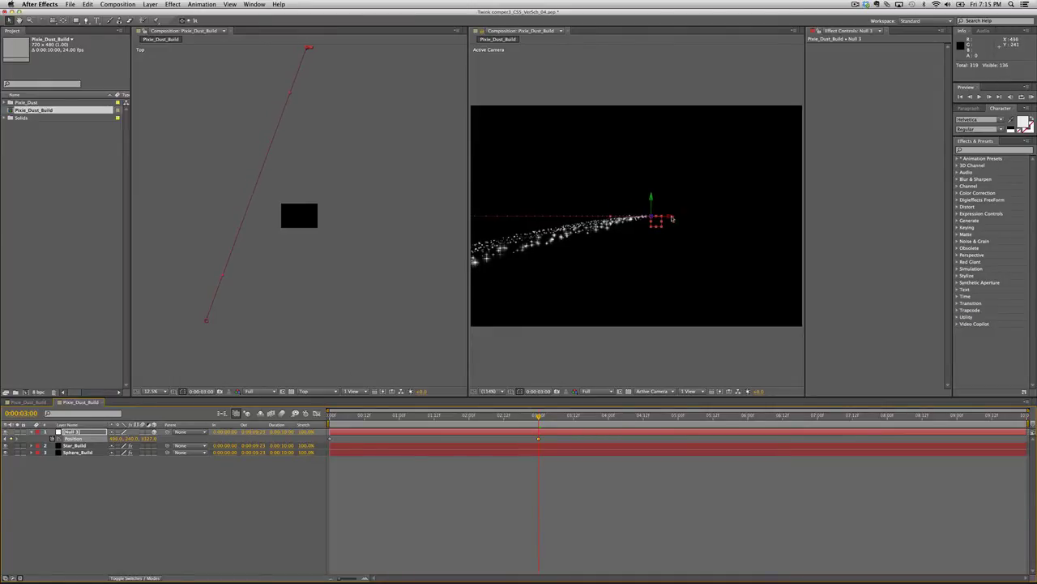
left_click_drag(671, 219, 912, 207)
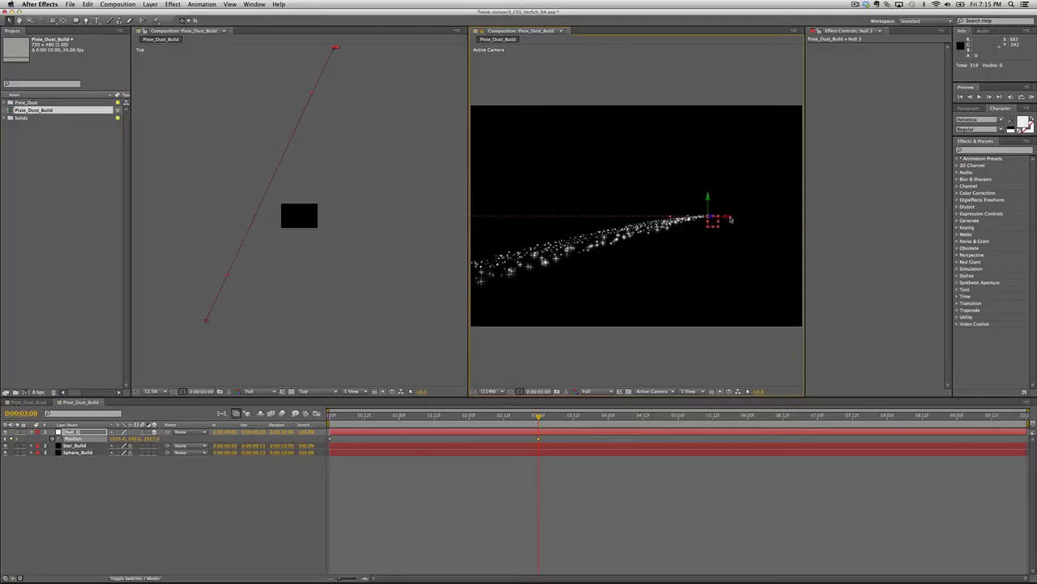
left_click_drag(729, 219, 785, 216)
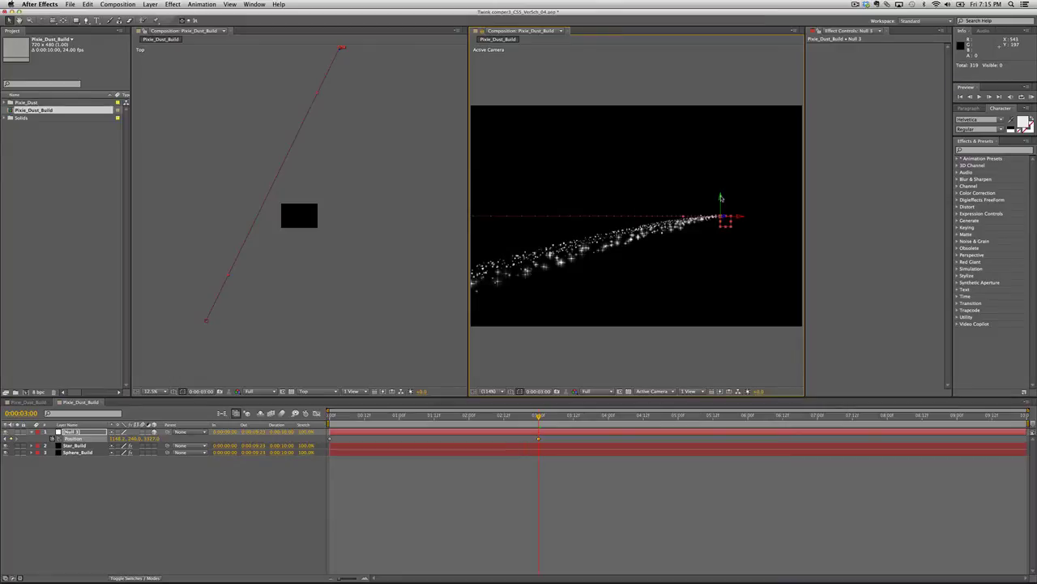
left_click_drag(721, 196, 731, 387)
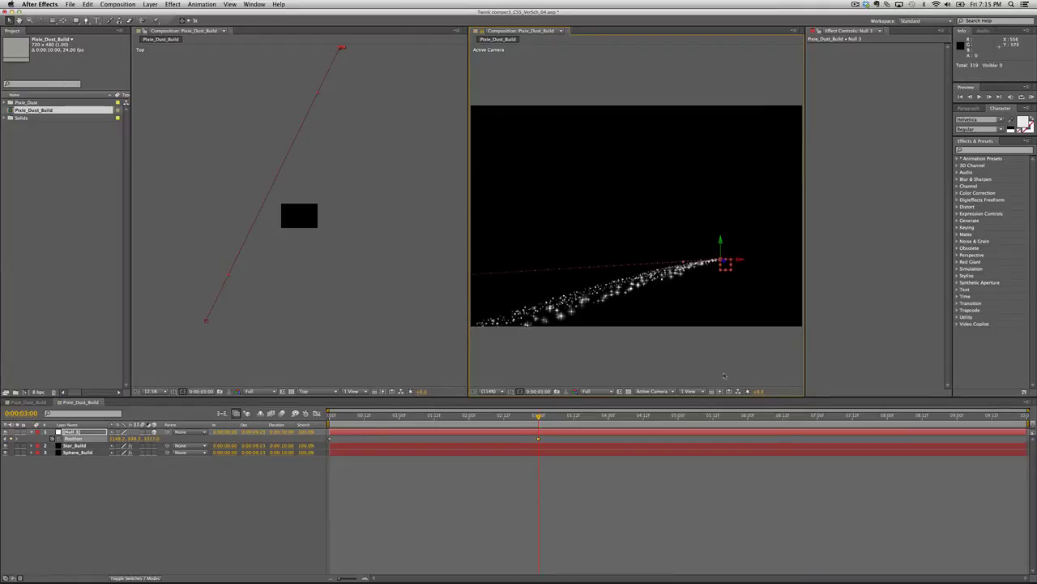
Raise Null 3's first-frame Position keyframe well above the frame, and return to the 3-second keyframe
key("Home")
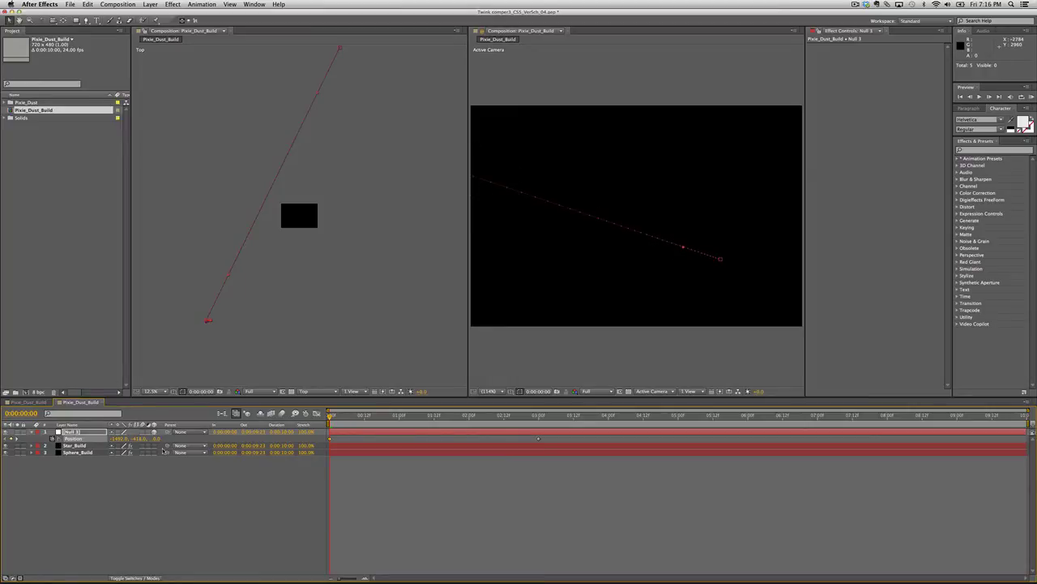
left_click_drag(139, 438, 82, 436)
left_click(18, 439)
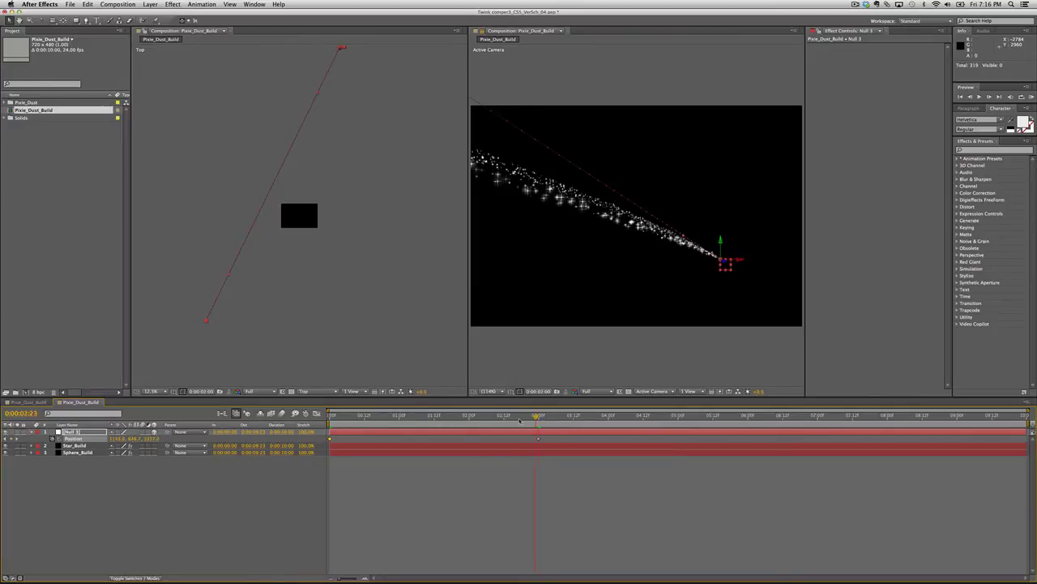
At 4 seconds, move Null 3 back across and up to about X 25, Y 326, adding a curve to its path
left_click_drag(520, 419, 611, 415)
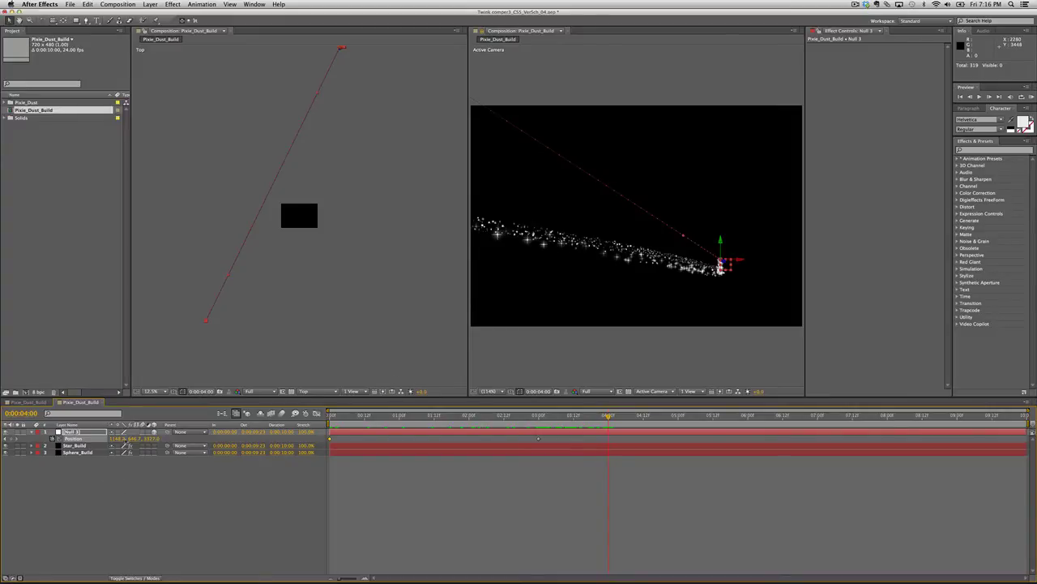
left_click_drag(733, 260, 698, 262)
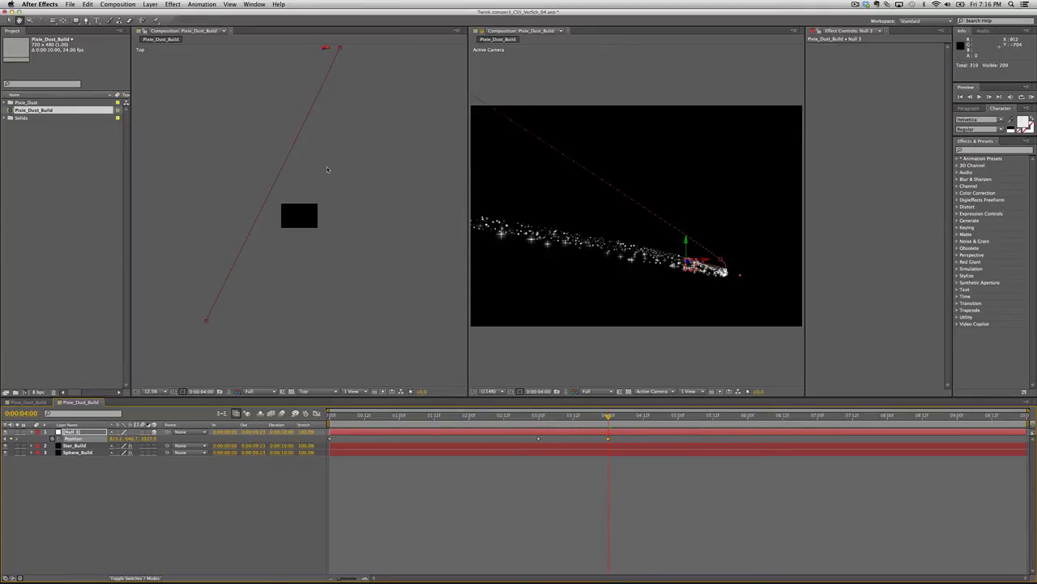
left_click_drag(327, 167, 336, 192)
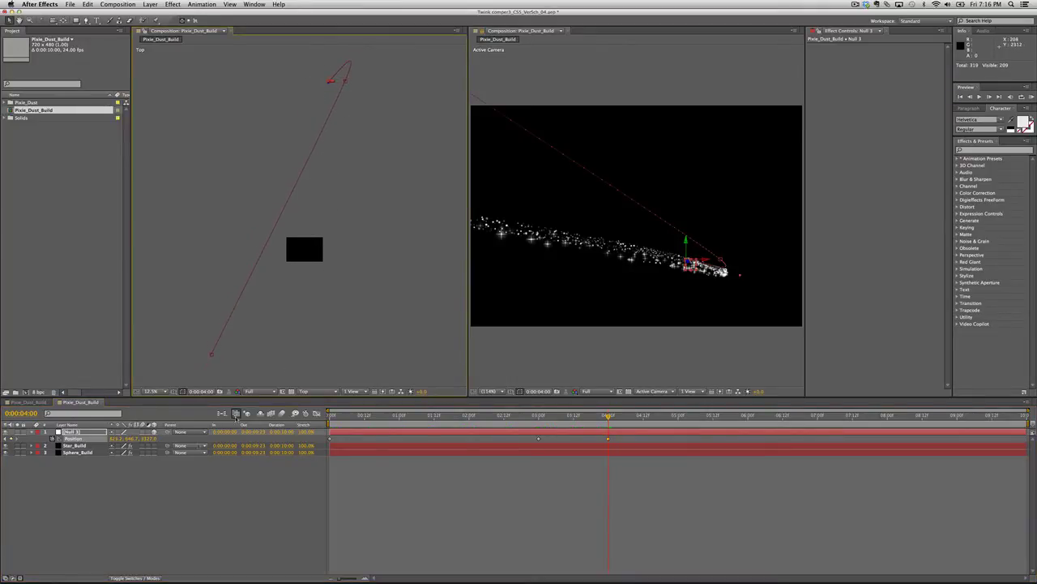
mouse_move(115, 438)
left_mouse_down()
mouse_move(85, 449)
mouse_move(117, 436)
left_mouse_up()
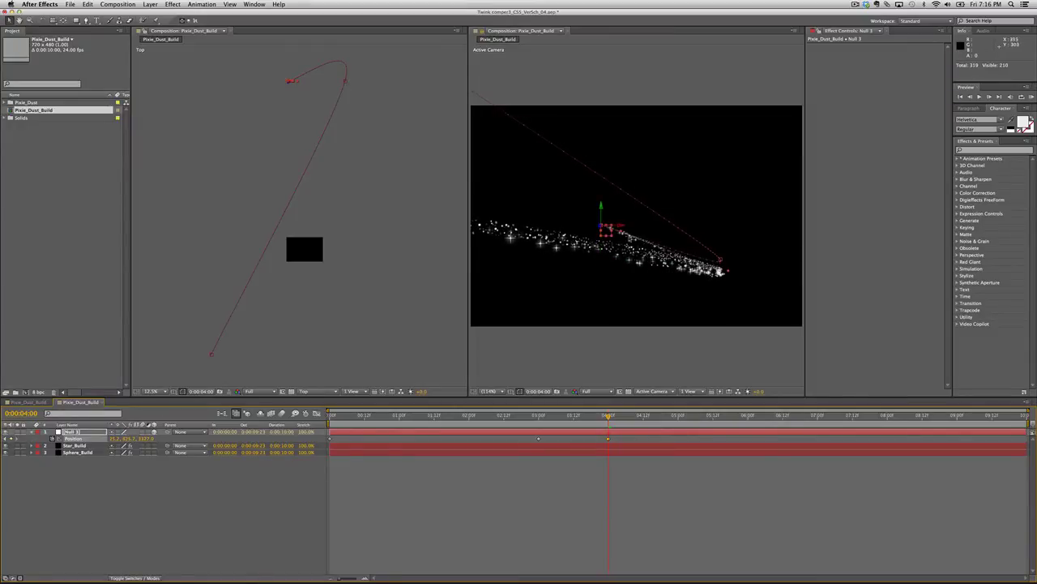
left_click(602, 208)
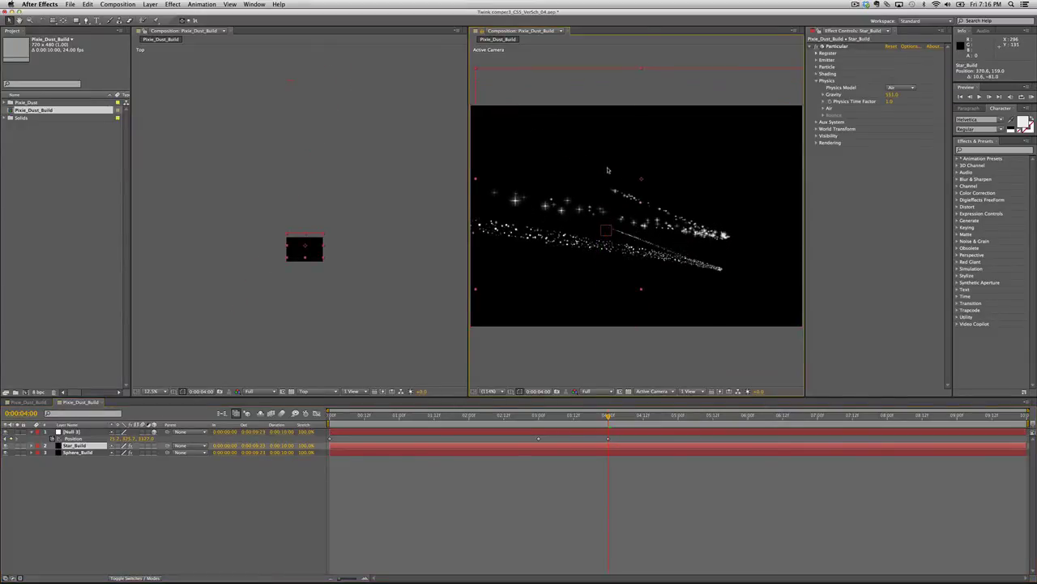
key("super+z")
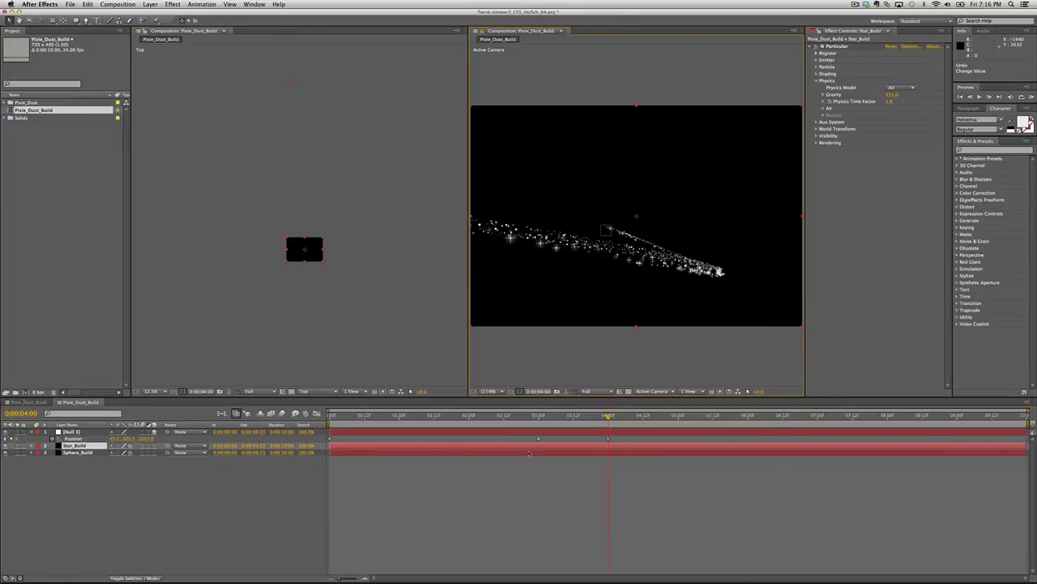
left_click(610, 439)
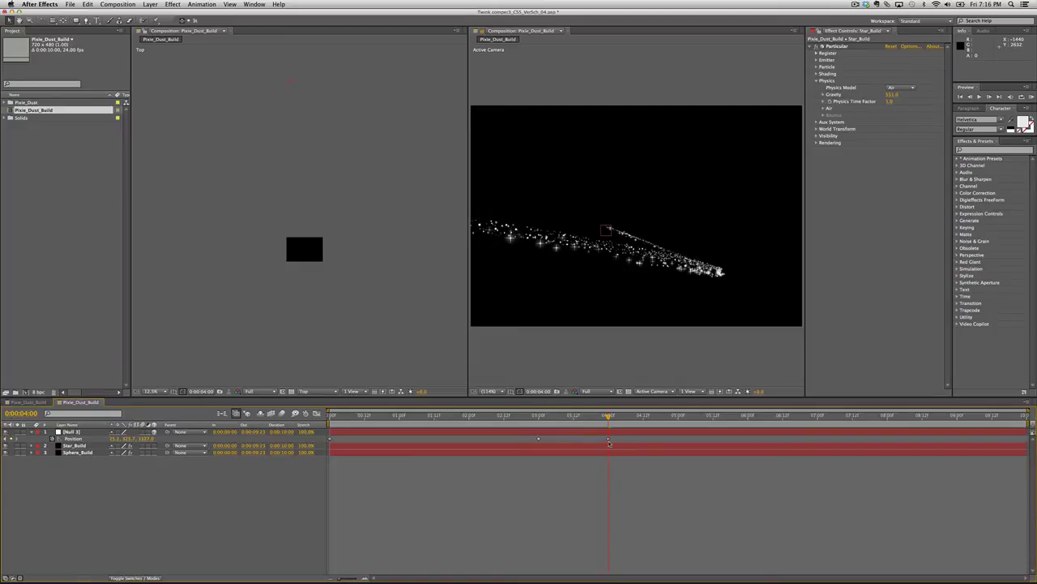
Reselect Null 3's 4-second Position keyframe and move the null farther across and up to about X -314, Y -77
left_click(609, 440)
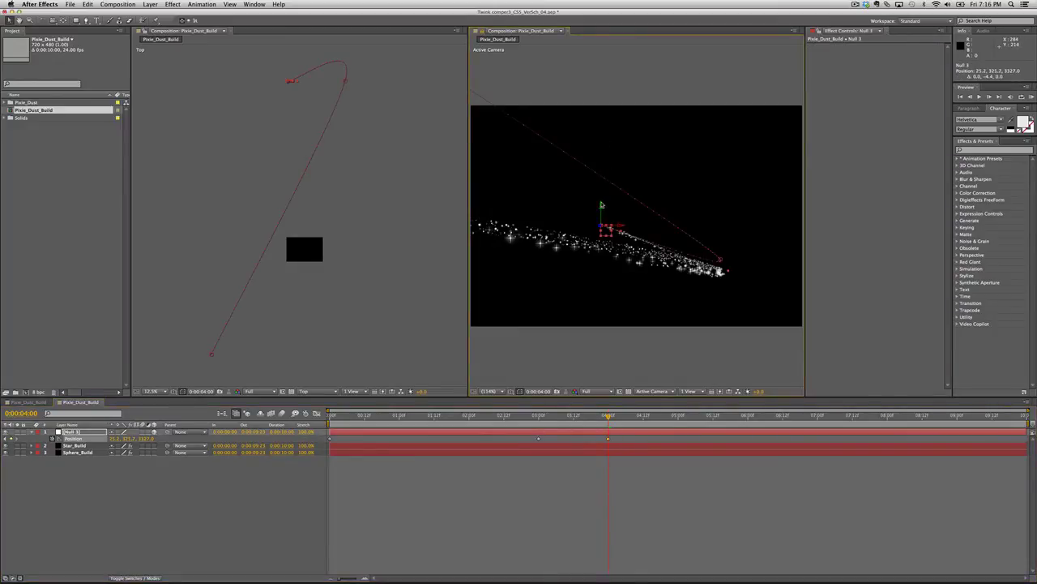
left_click_drag(601, 208, 614, 82)
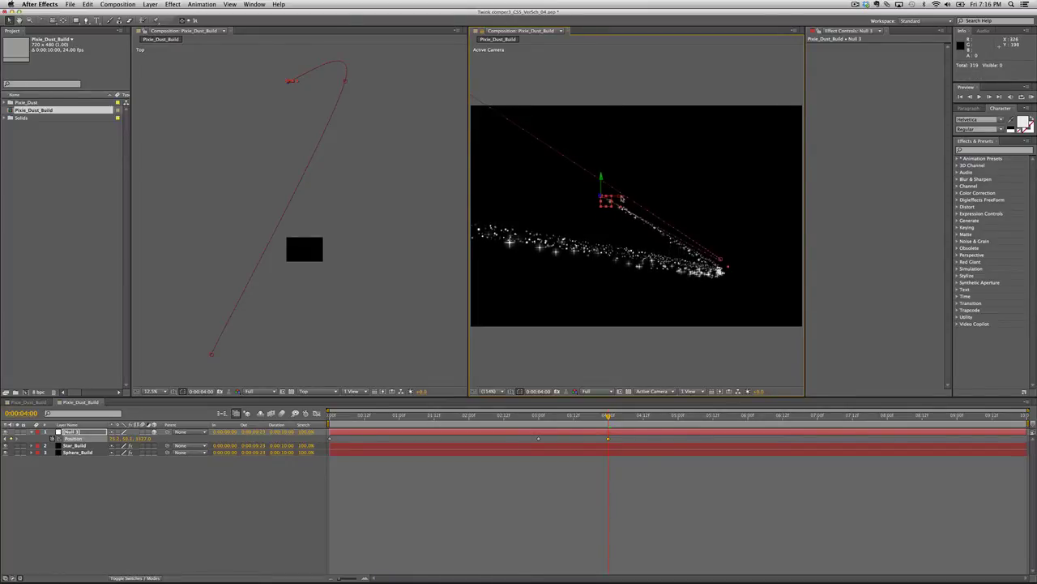
left_click_drag(621, 199, 494, 192)
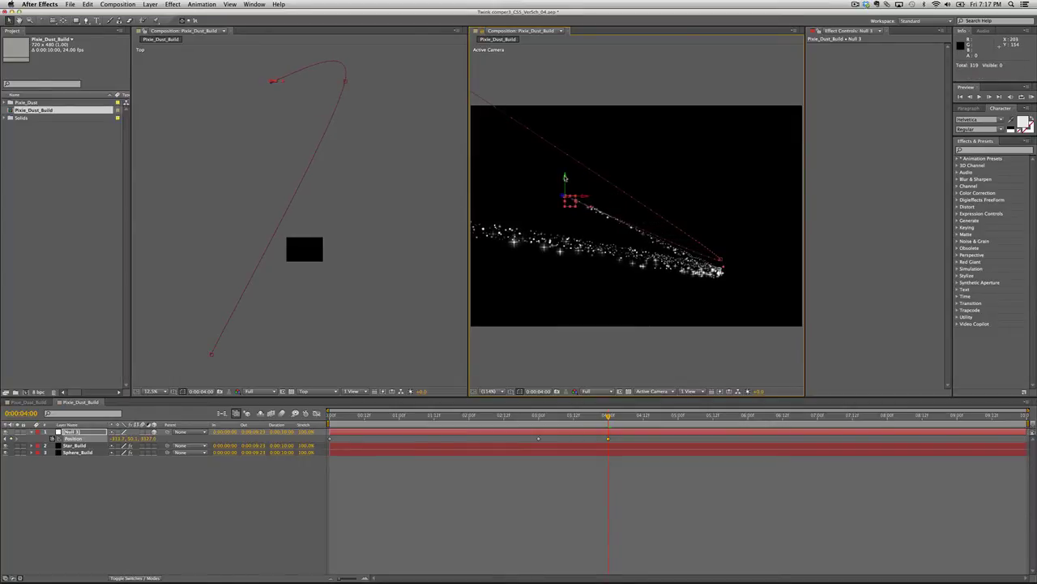
left_click_drag(565, 180, 564, 168)
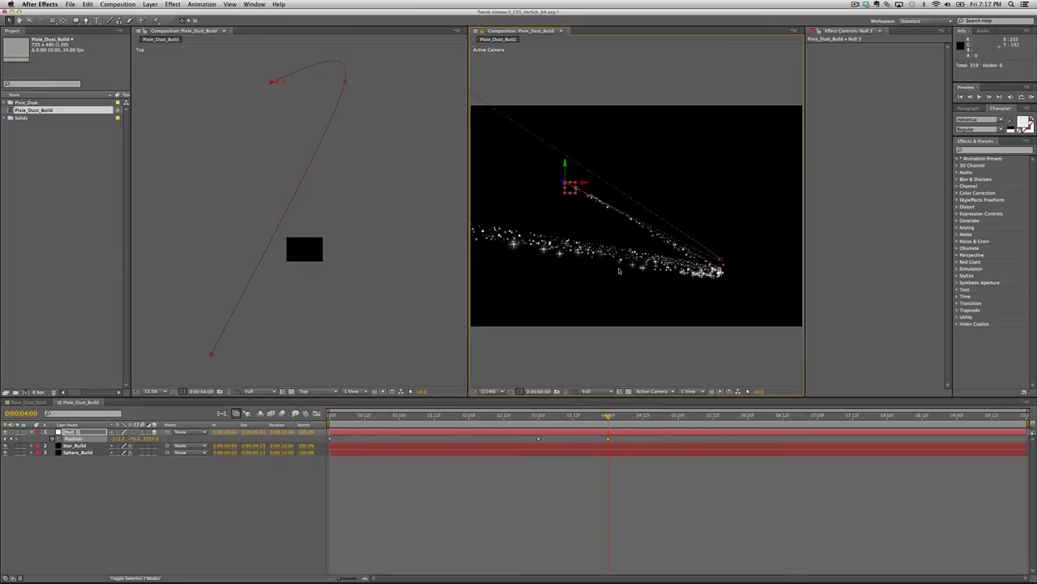
At 6 seconds, swing Null 3 back across and toward the camera, to about X 1120, Z 317
left_click_drag(607, 417, 748, 419)
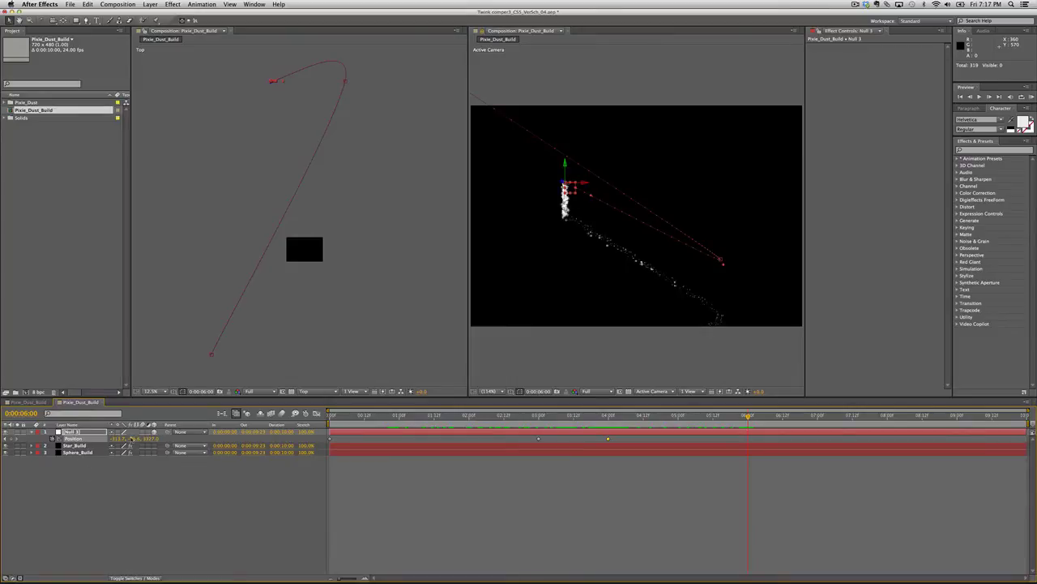
left_click_drag(118, 438, 577, 341)
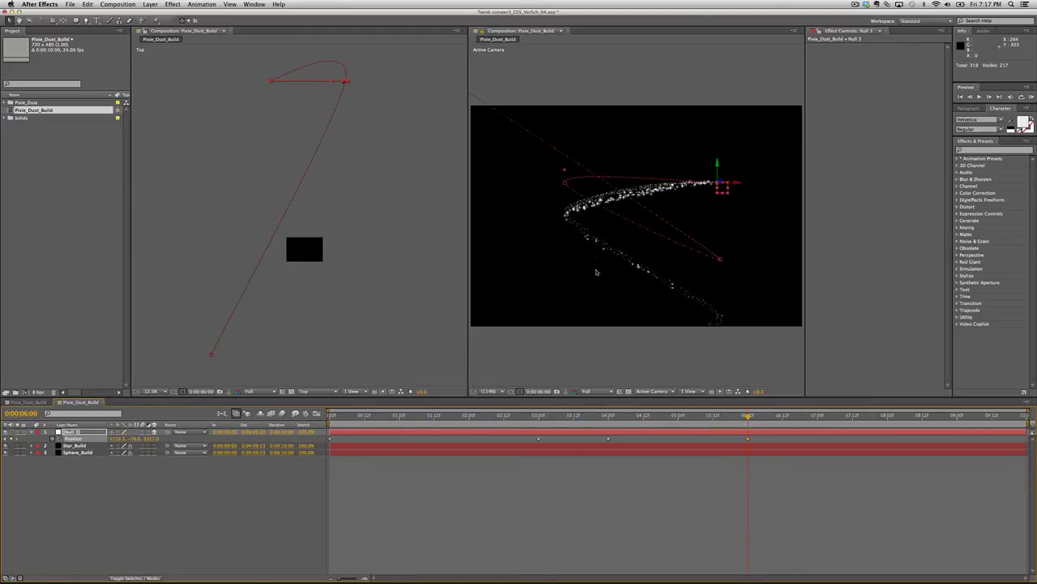
left_click_drag(148, 439, 58, 463)
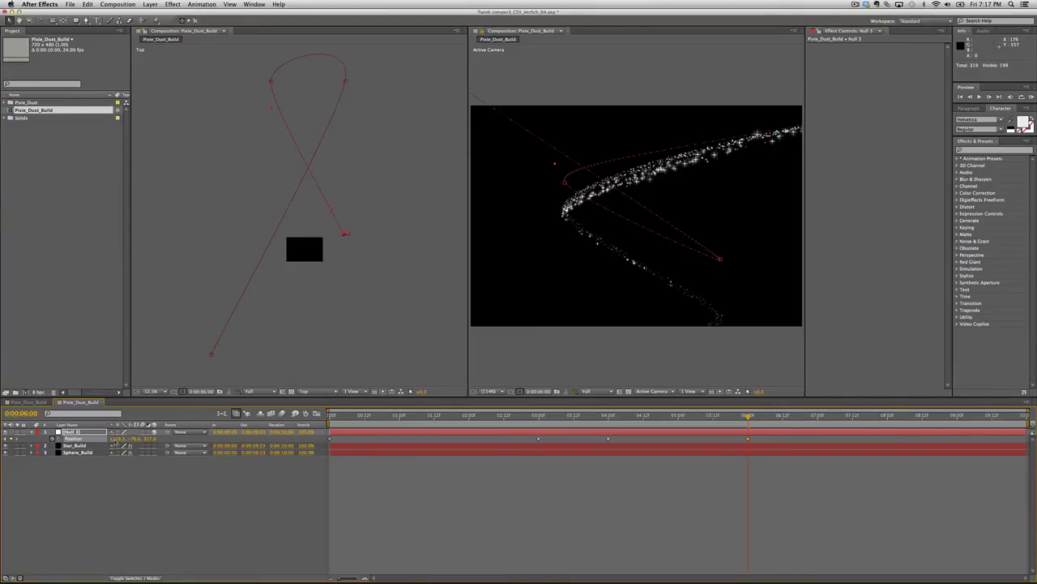
Bring Null 3's 6-second Position keyframe inward and closer to the camera, to about X 802, Y 22, Z -464
left_click_drag(118, 440, 7, 478)
left_click_drag(117, 441, 75, 446)
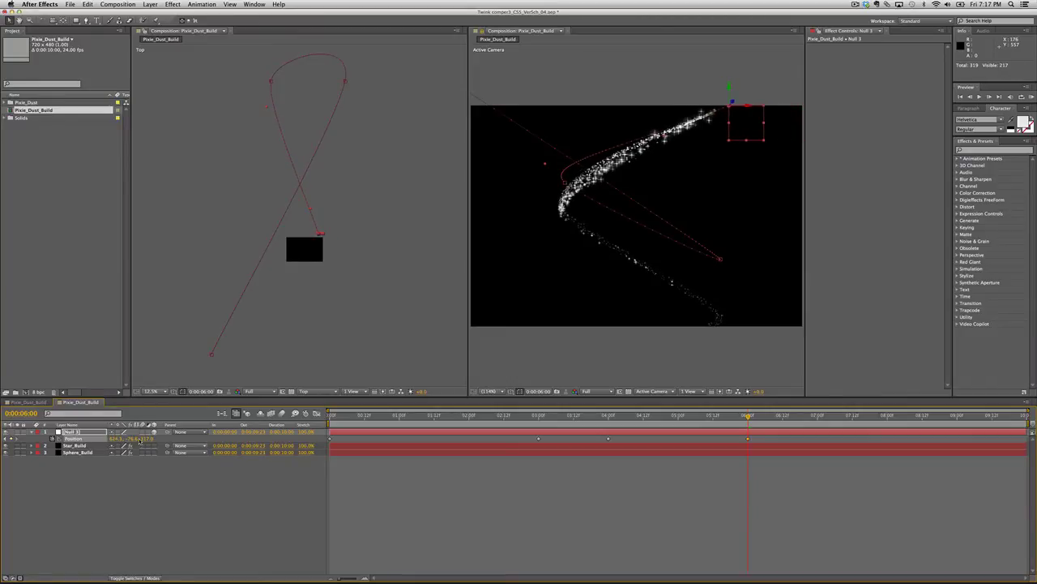
left_click_drag(147, 438, 304, 479)
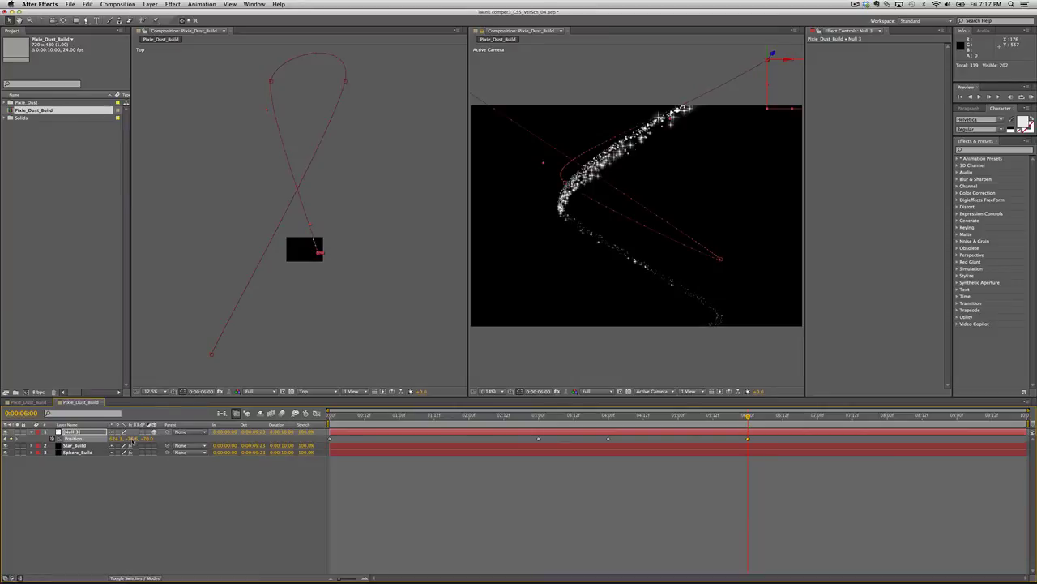
left_click_drag(131, 438, 89, 432)
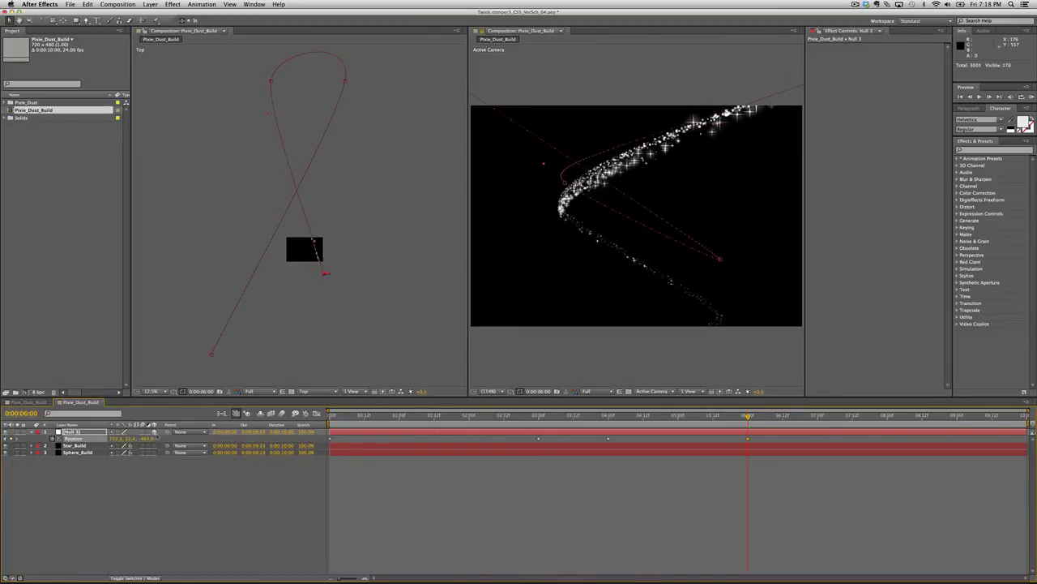
left_click_drag(113, 438, 184, 436)
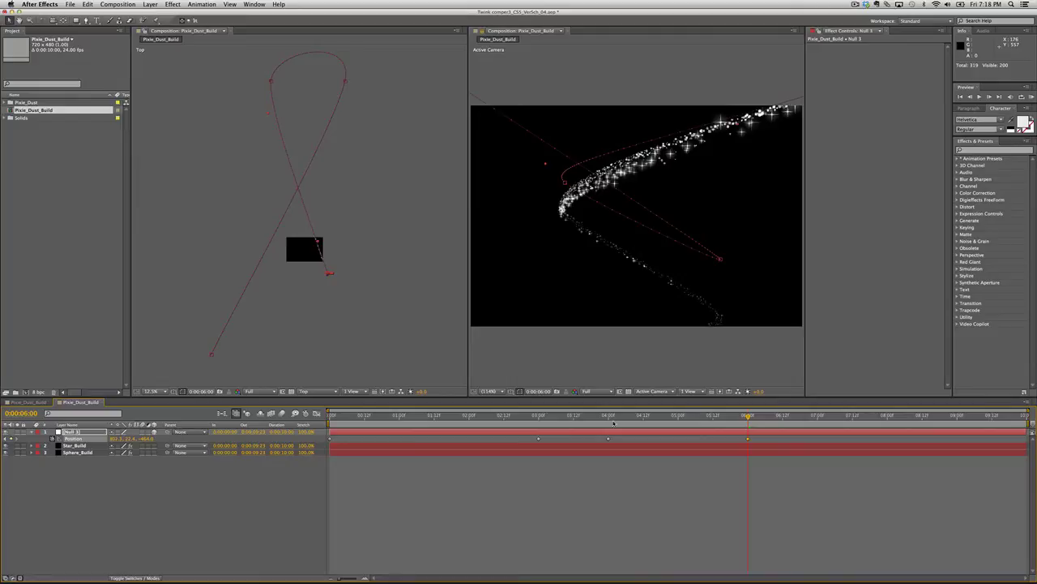
left_click_drag(747, 415, 786, 415)
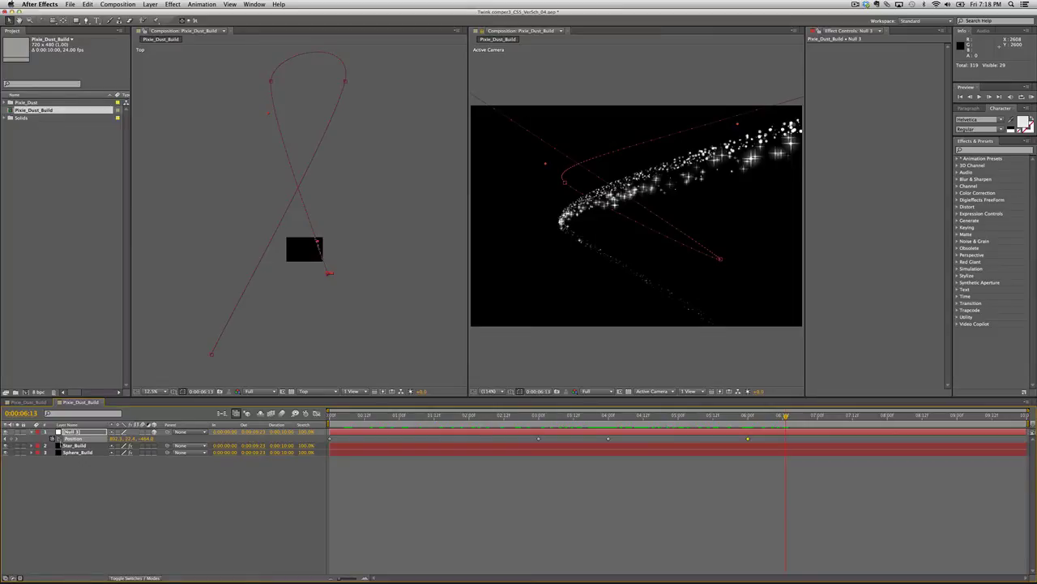
Select all of Null 3's Position keyframes and apply Easy Ease to them
left_click(73, 438)
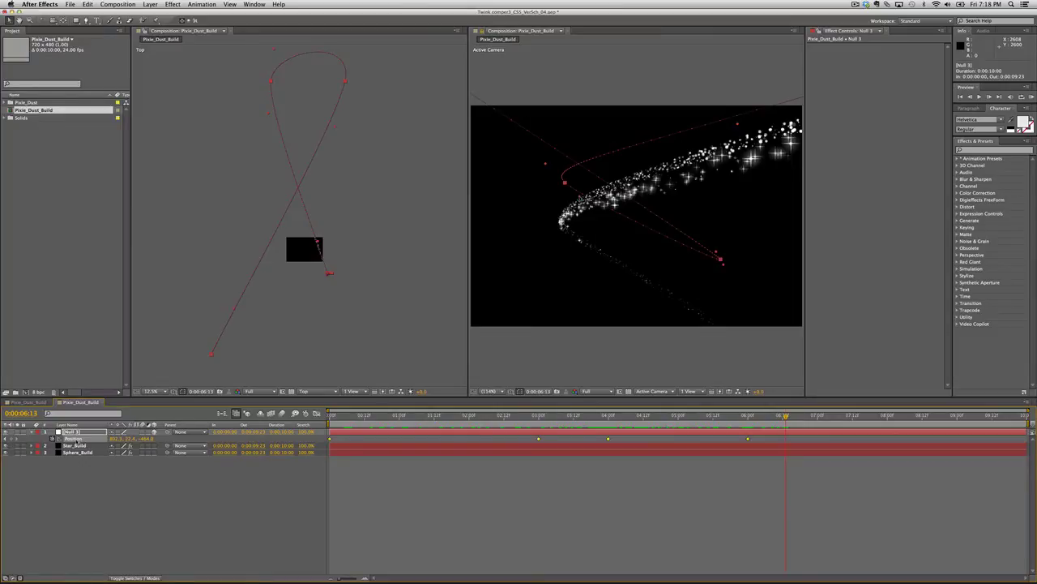
right_click(540, 440)
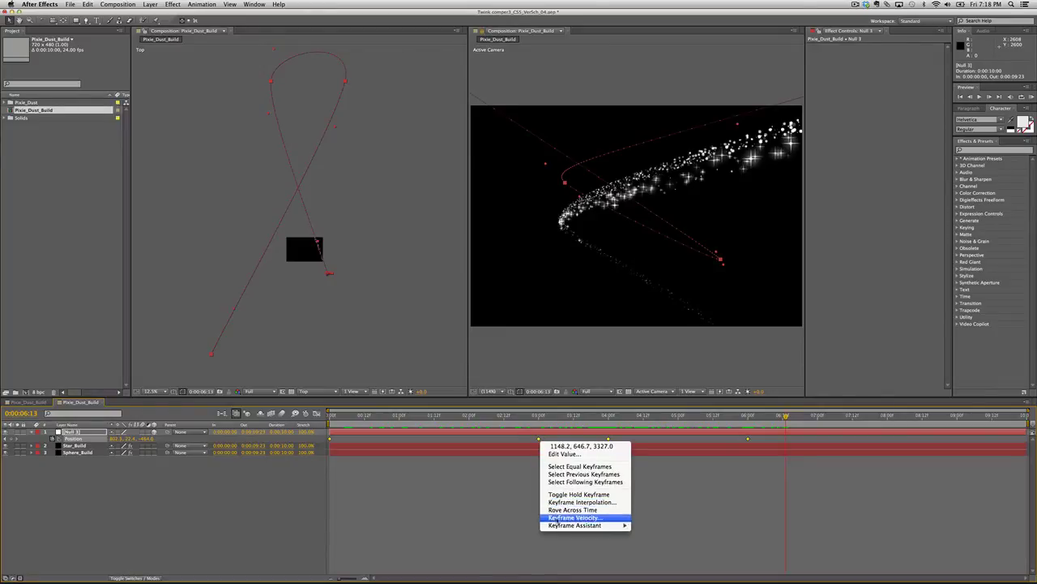
mouse_move(559, 527)
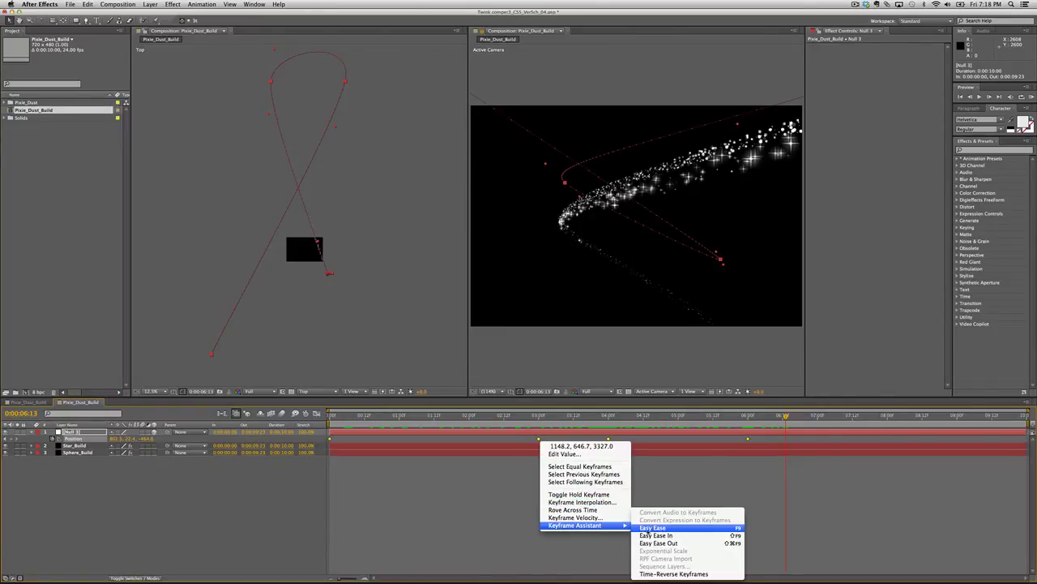
left_click(653, 528)
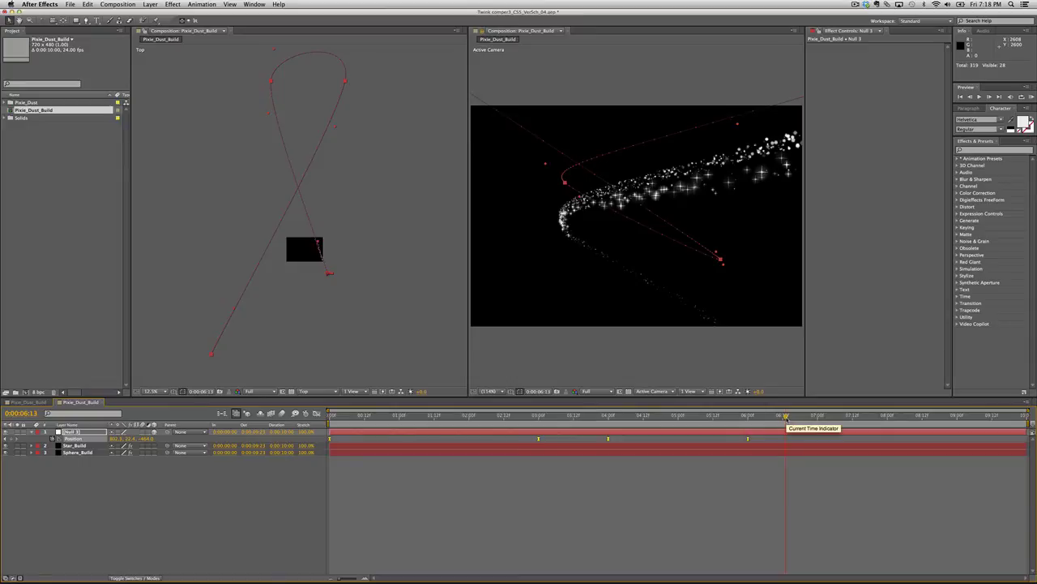
Go back to the 3-second keyframe and show the motion path from the Right view instead of the Top view
left_click_drag(787, 417, 540, 469)
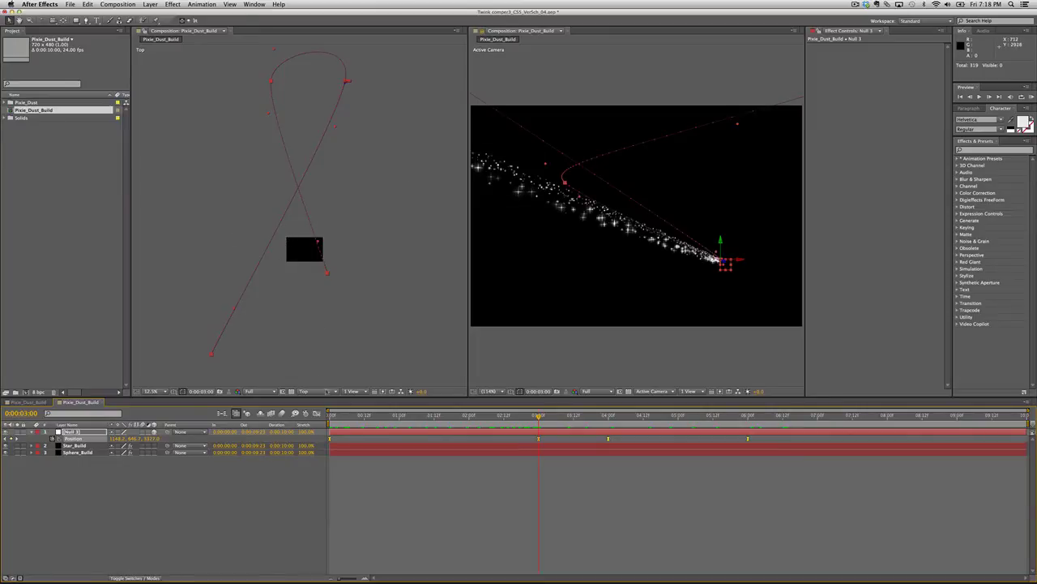
left_click(335, 392)
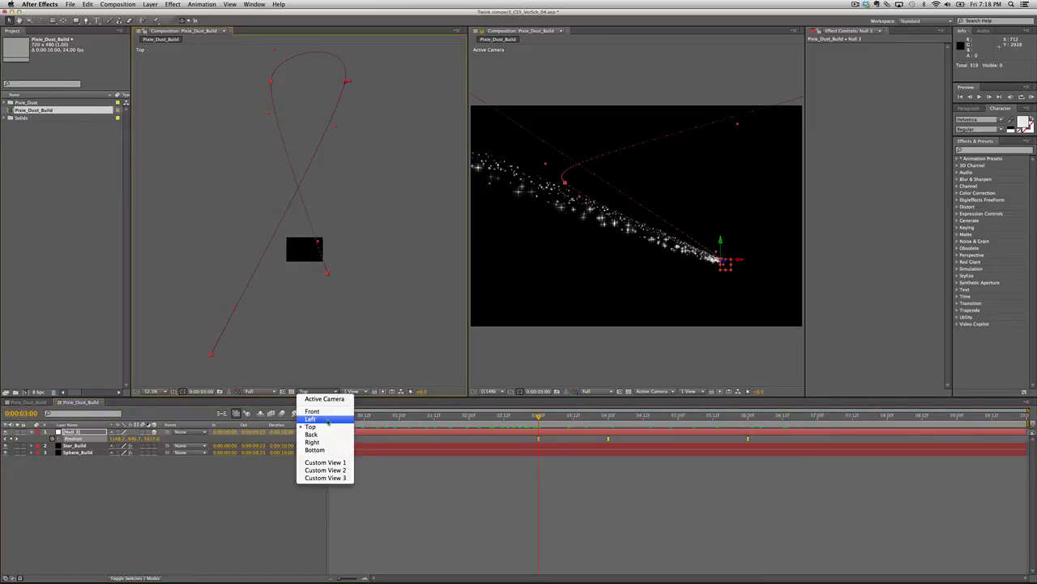
left_click(328, 419)
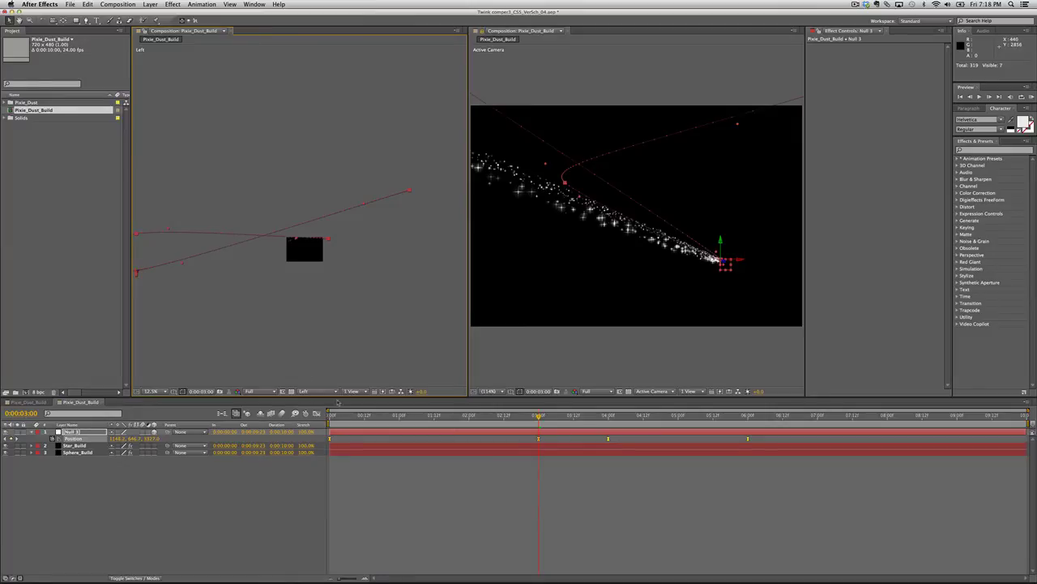
left_click(336, 393)
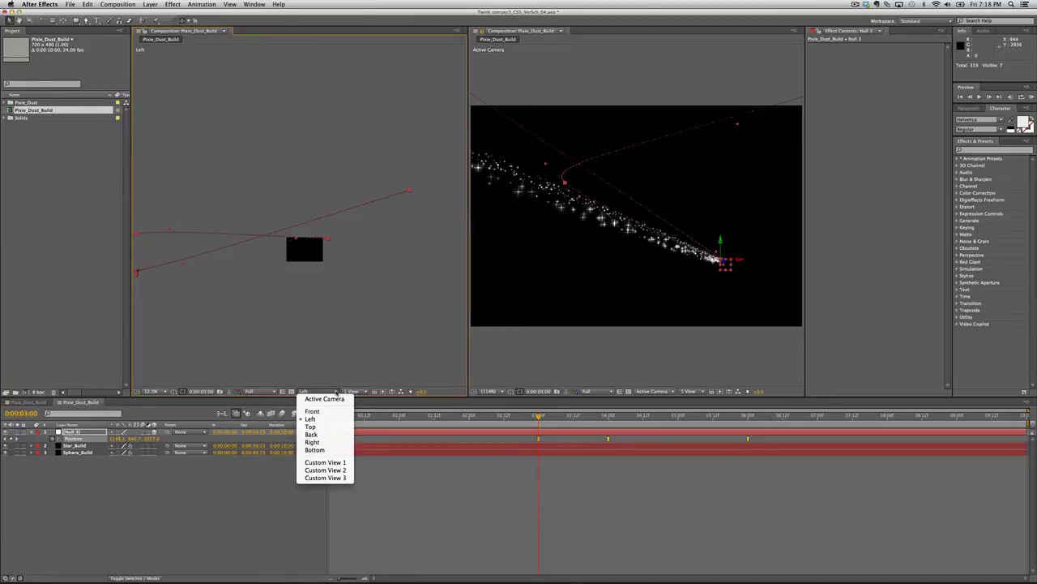
left_click(327, 442)
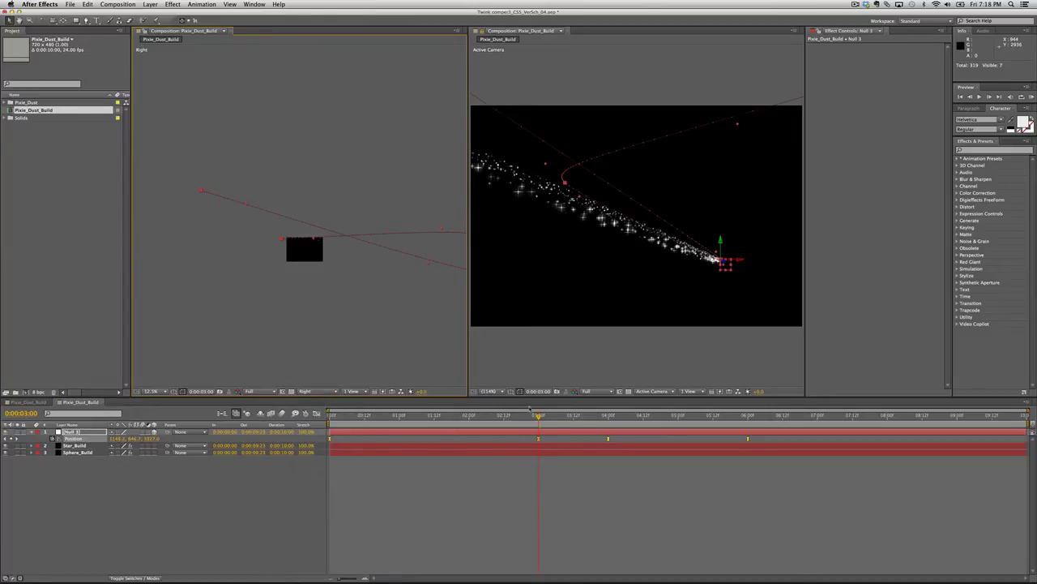
Play and scrub through Null 3's turn around 3 seconds, and return to the 3-second keyframe
left_click_drag(538, 415, 491, 442)
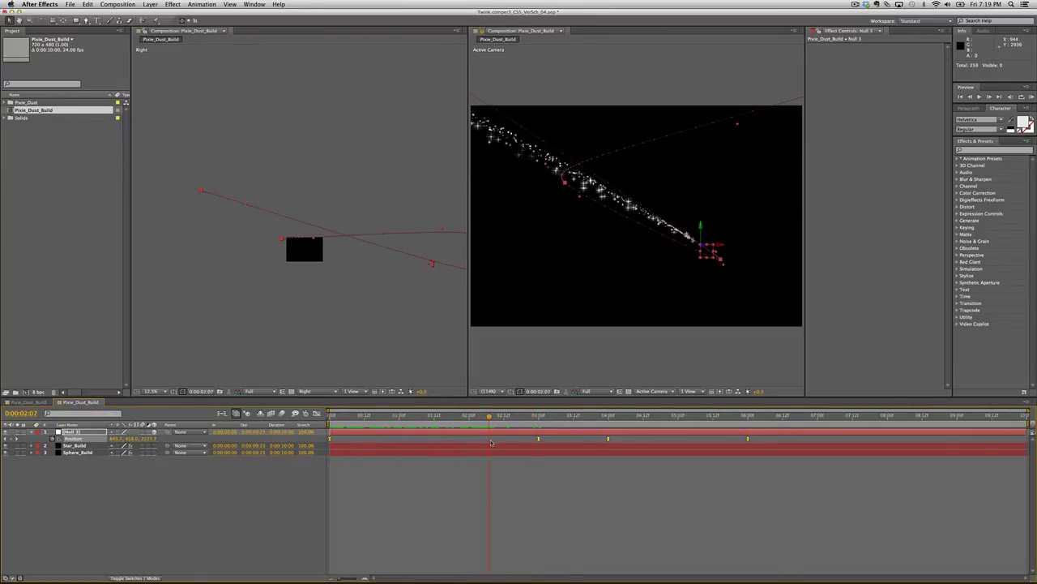
key("space")
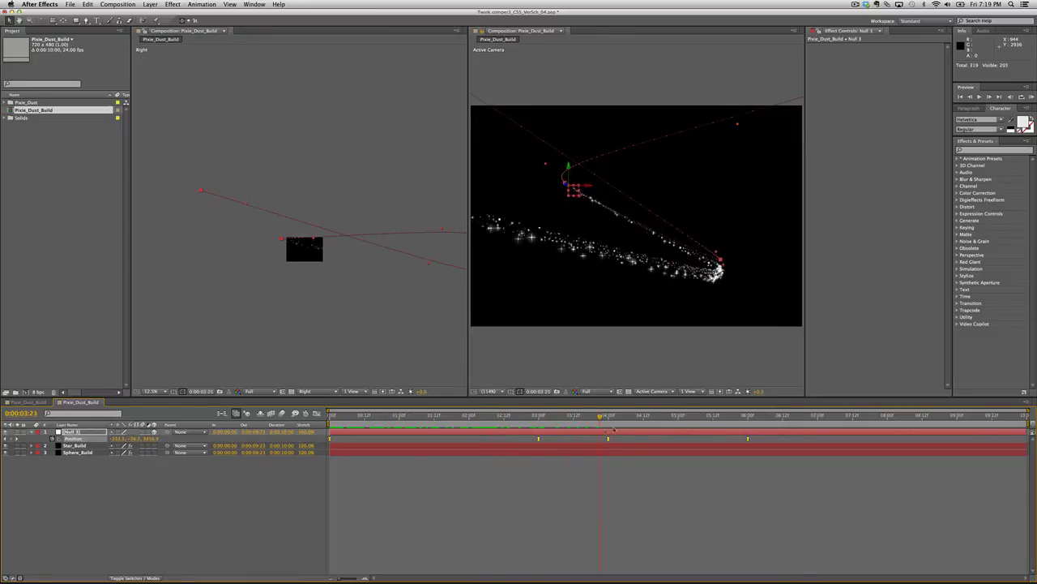
left_click_drag(617, 427, 557, 442)
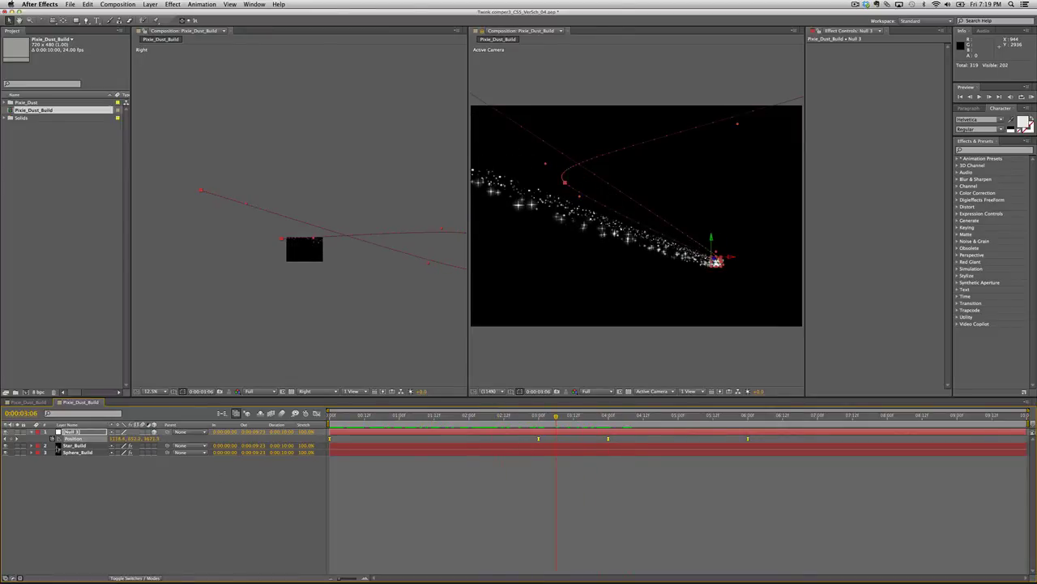
left_click(4, 439)
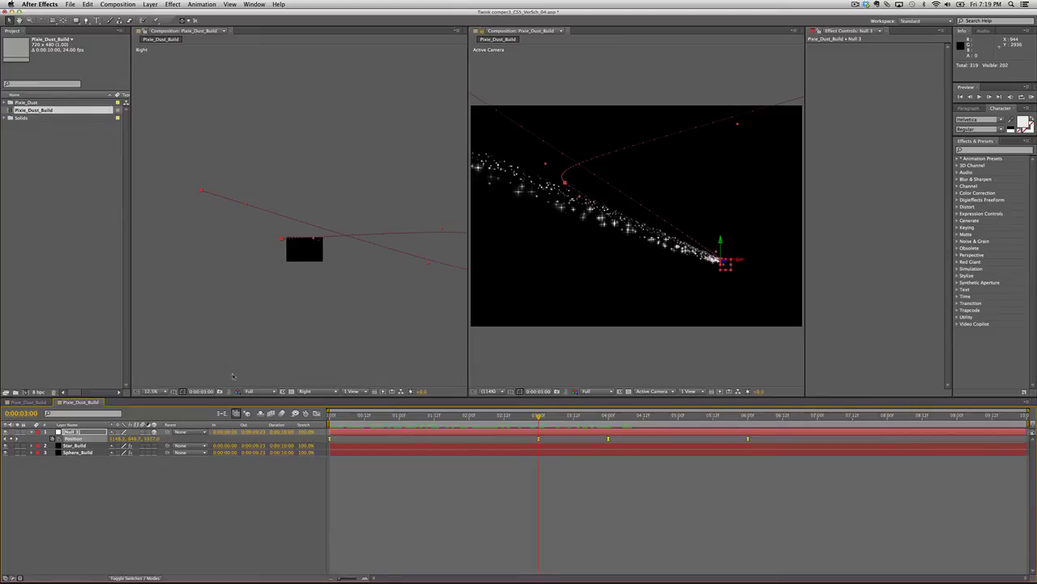
Set the spatial interpolation of Null 3's 3-second Position keyframe to Bezier
key("h")
left_click_drag(394, 289, 236, 285)
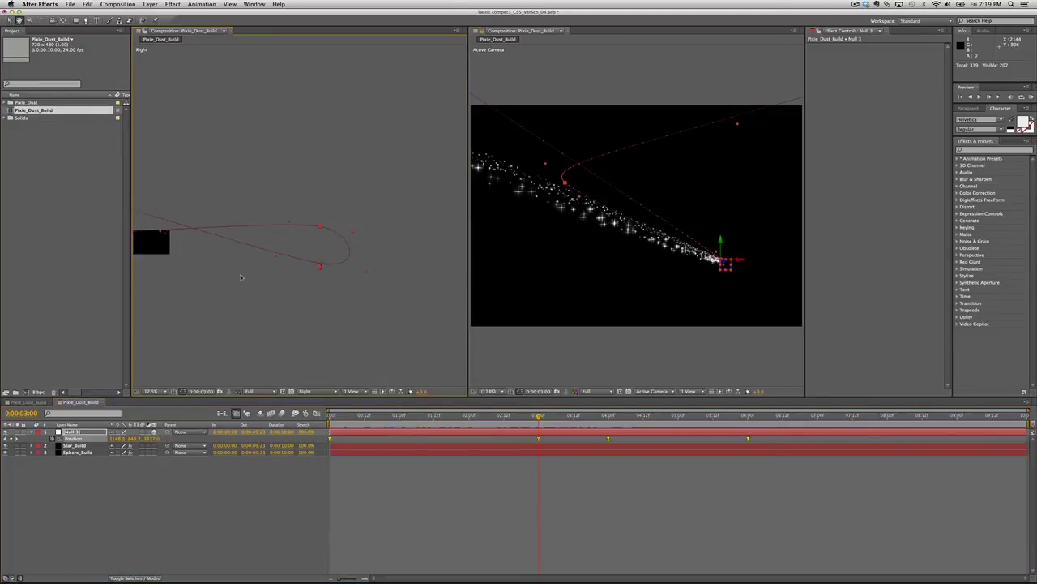
scroll(329, 286, "up", 2)
left_click_drag(329, 286, 316, 168)
scroll(319, 203, "up", 1)
scroll(319, 202, "up", 1)
scroll(276, 163, "up", 1)
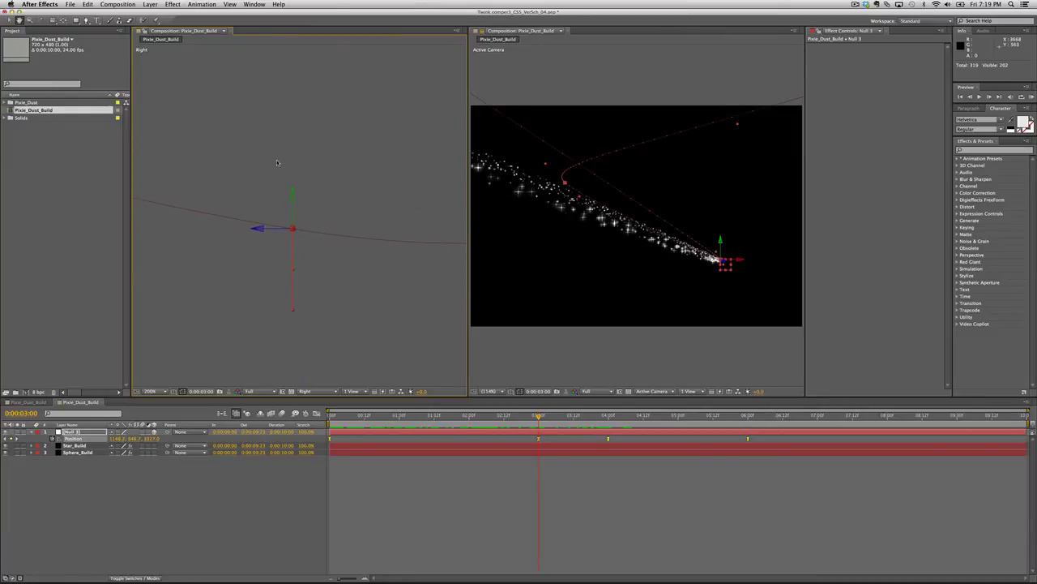
key("v")
left_click(538, 439)
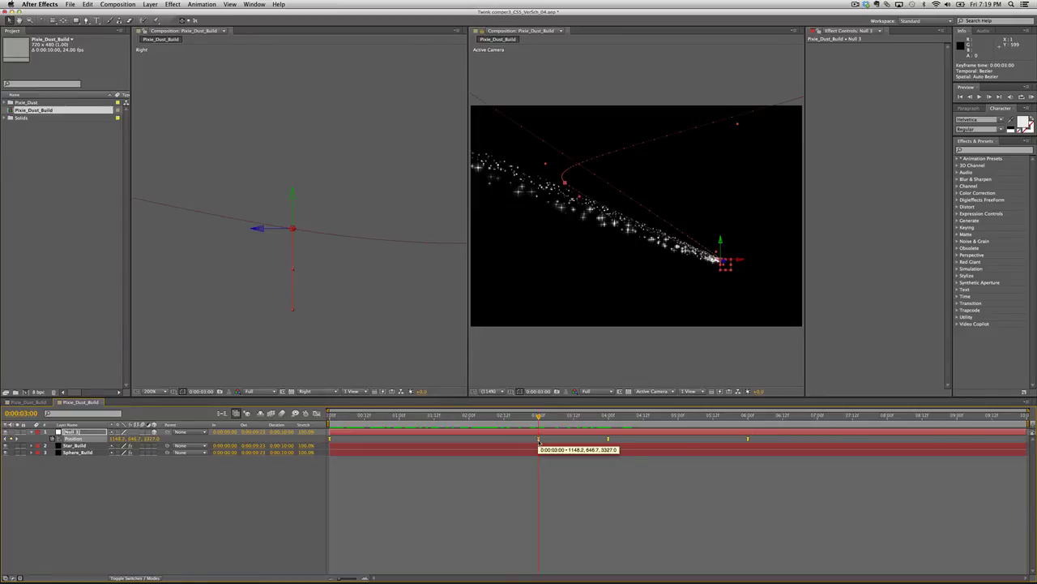
right_click(539, 441)
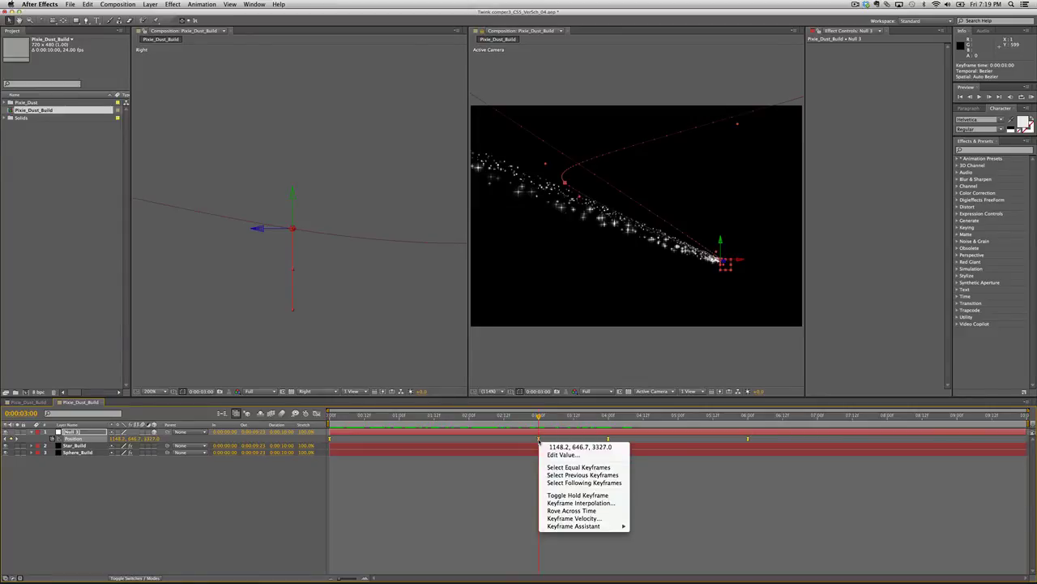
left_click(574, 508)
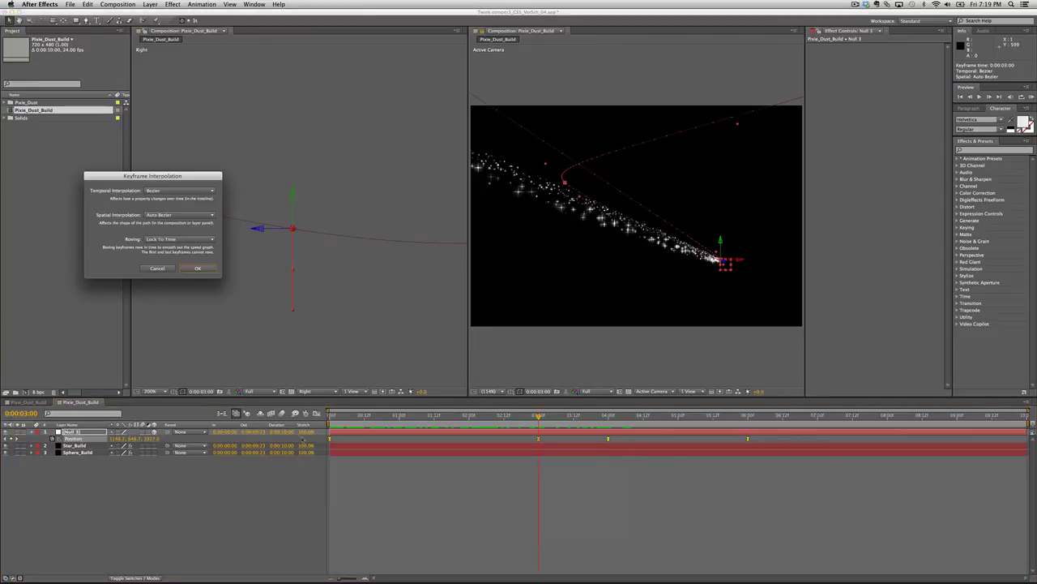
left_click(213, 215)
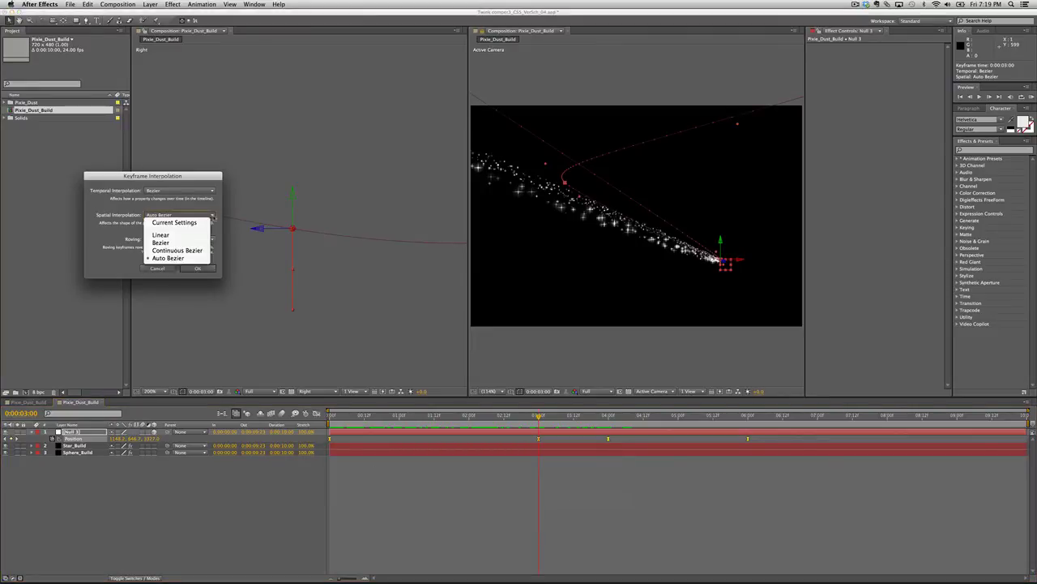
left_click(183, 243)
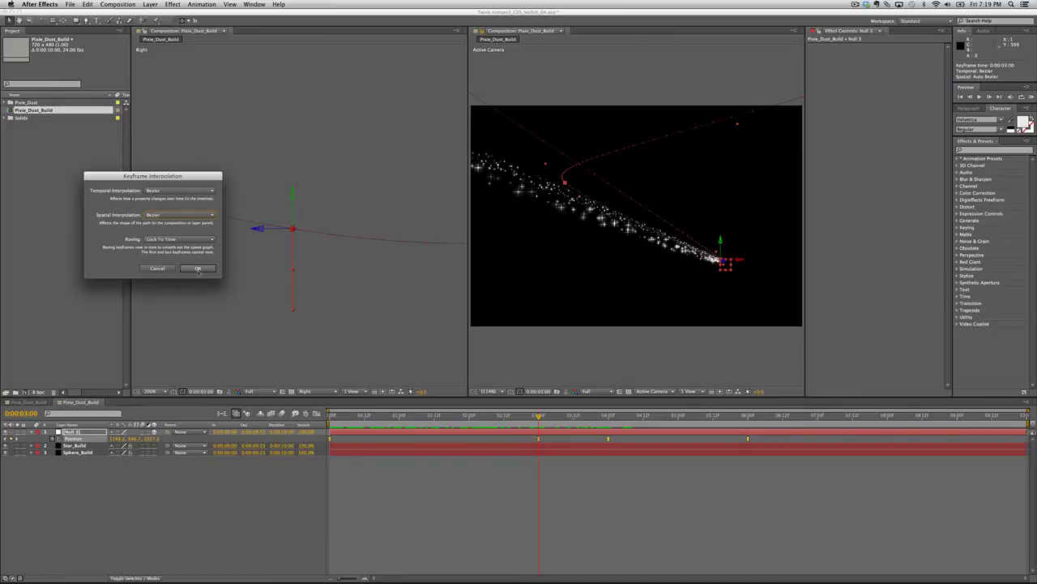
left_click(197, 269)
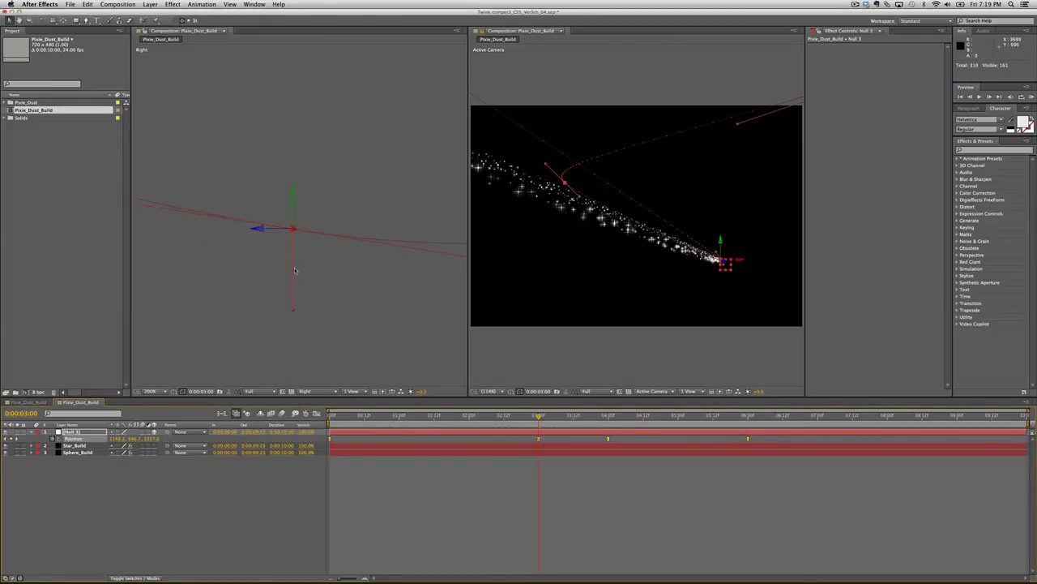
In the Right view, pull both Bezier handles of the 3-second keyframe upward so the path dips into that point
scroll(295, 270, "down", 6)
left_click_drag(390, 234, 363, 154)
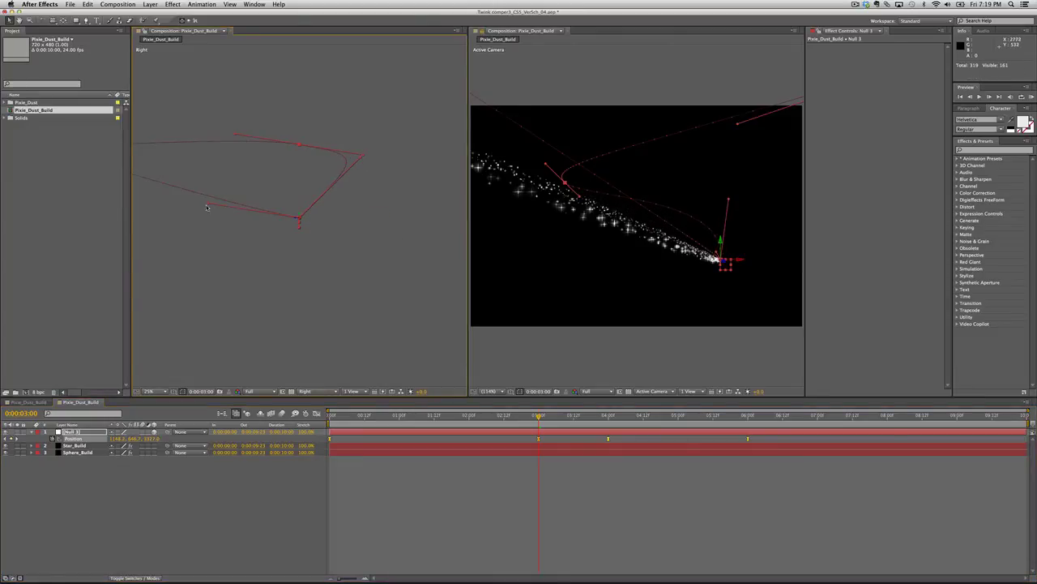
left_click_drag(208, 206, 213, 184)
left_click_drag(240, 155, 279, 136)
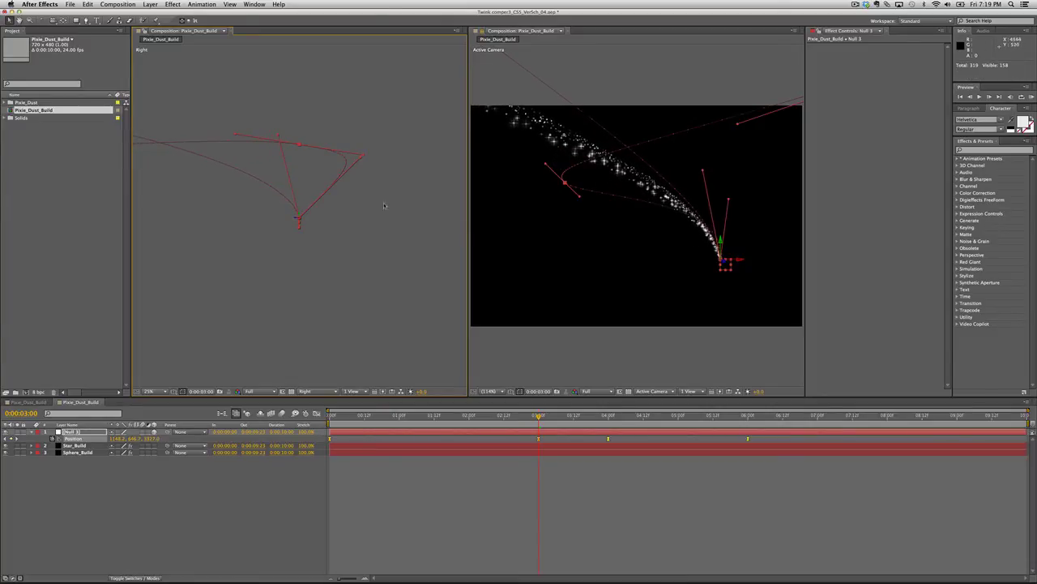
left_click_drag(361, 159, 339, 148)
mouse_move(538, 420)
left_mouse_down()
mouse_move(599, 420)
mouse_move(539, 420)
left_mouse_up()
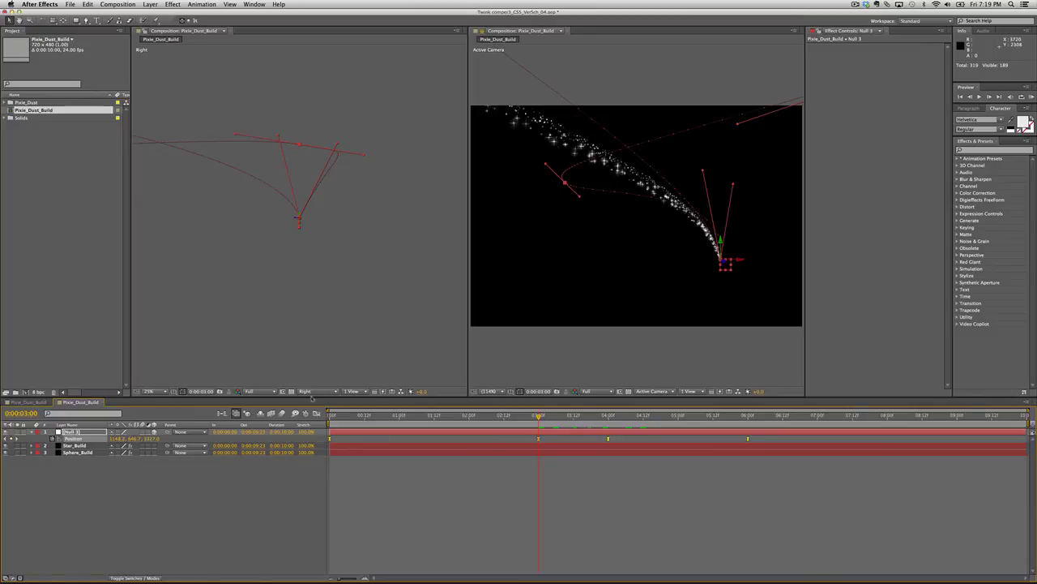
In the Top view, swing the 3-second keyframe's incoming handle outward and its outgoing handle toward the 4-second keyframe
left_click(334, 391)
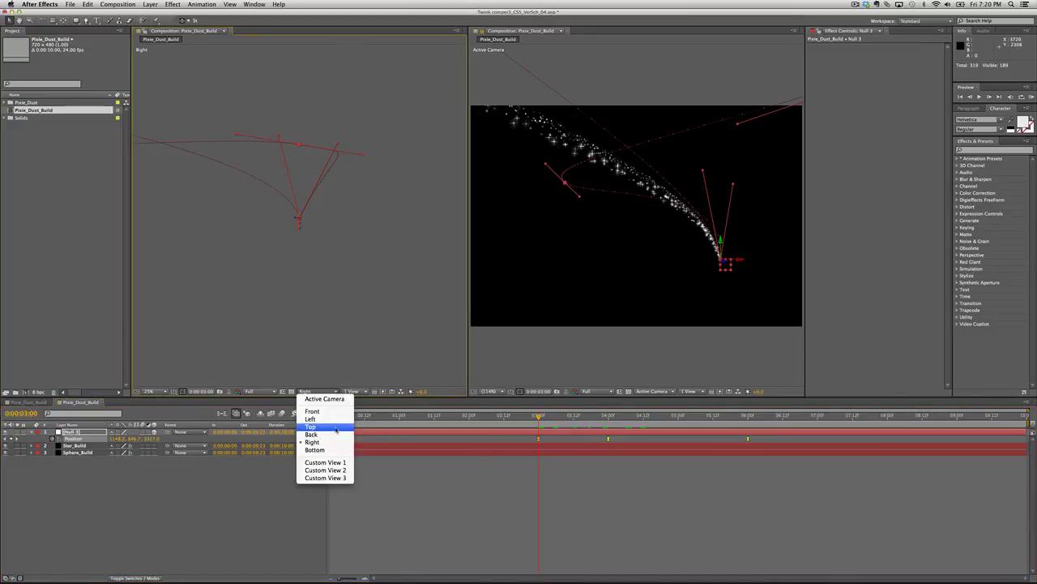
left_click(336, 427)
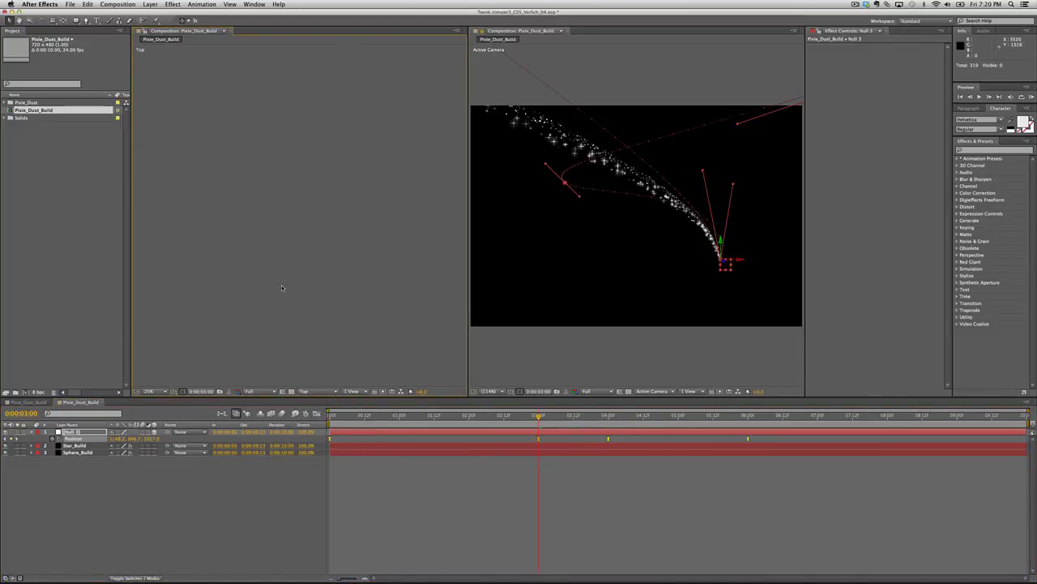
scroll(282, 288, "down", 4)
mouse_move(234, 176)
left_mouse_down()
mouse_move(269, 223)
mouse_move(234, 181)
left_mouse_up()
scroll(269, 223, "up", 6)
left_click_drag(316, 257, 401, 265)
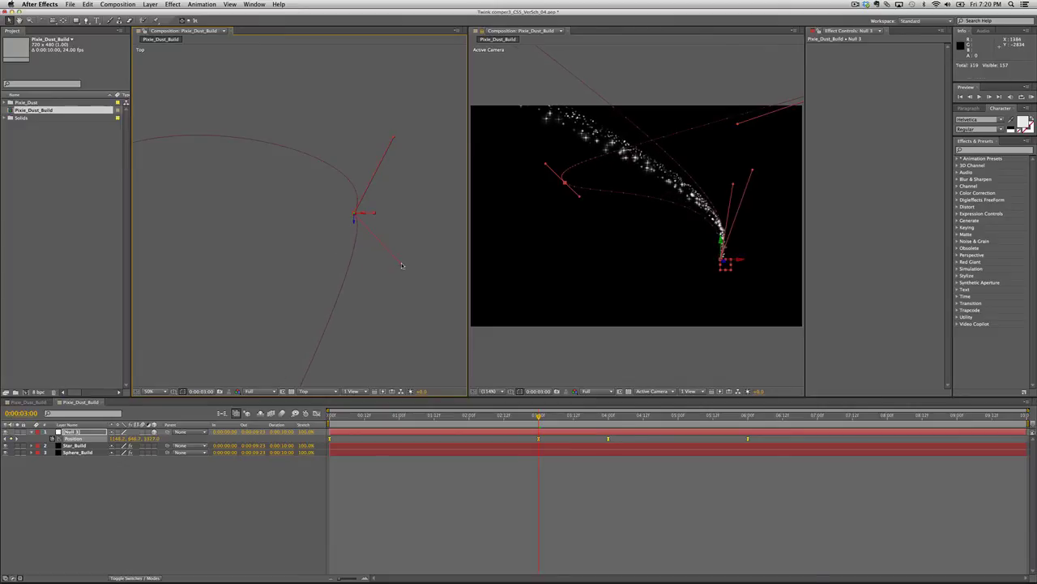
left_click_drag(393, 140, 294, 184)
left_click_drag(399, 265, 429, 239)
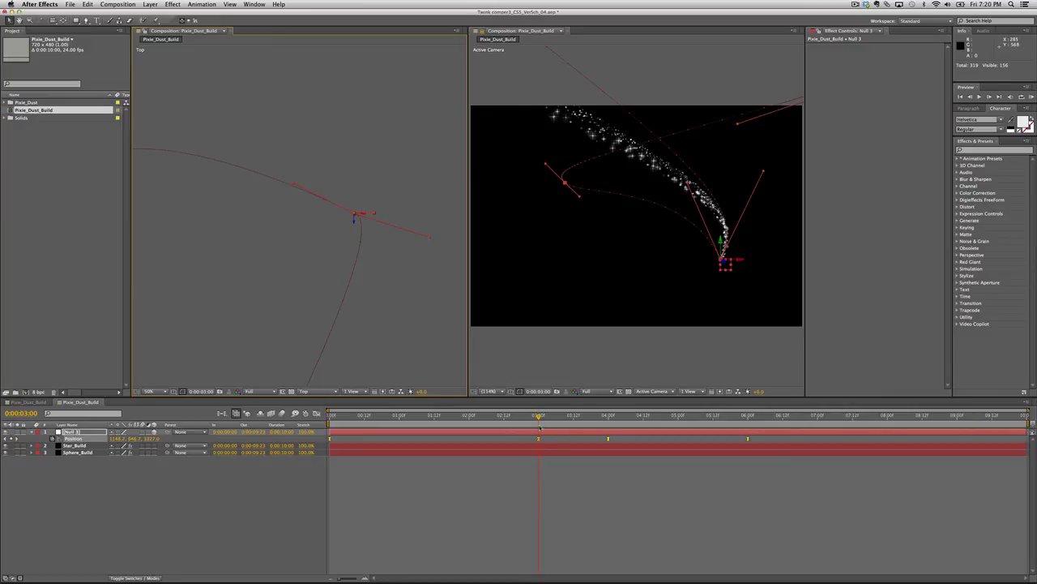
Preview the pixie dust trail from the 3-second keyframe onward to check the reshaped path
mouse_move(538, 415)
left_mouse_down()
mouse_move(331, 415)
mouse_move(545, 415)
left_mouse_up()
key("space")
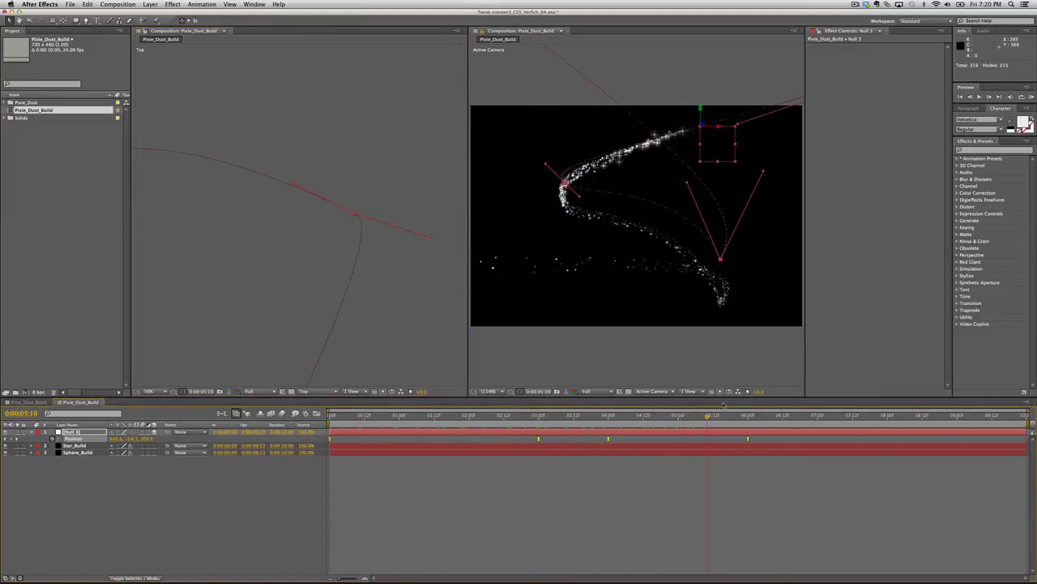
key("KP_0")
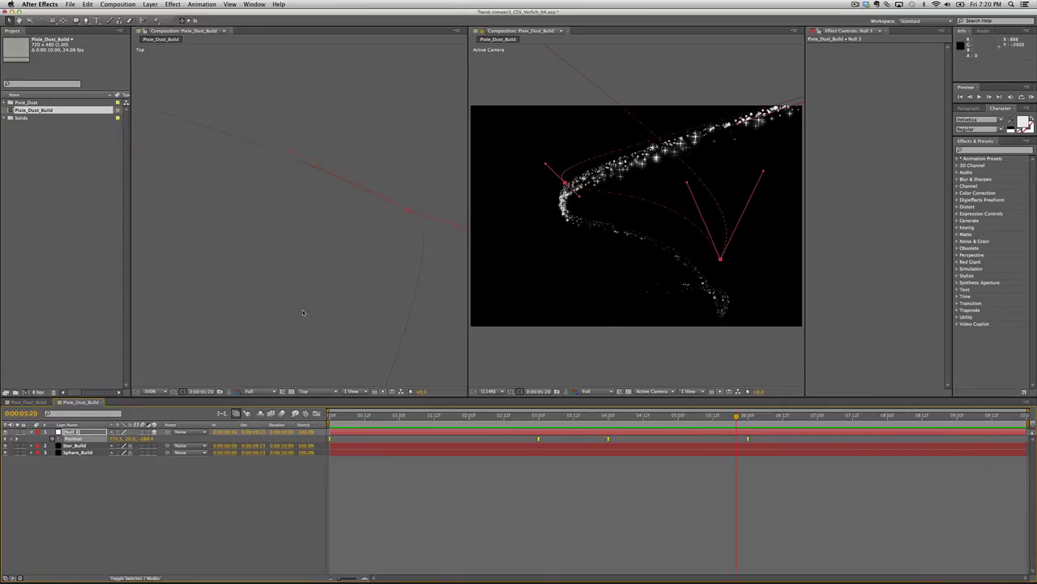
In the Top view, extend the 3-second keyframe's incoming handle outward and angle both 4-second handles to round the loop
key("comma")
key("comma")
left_click_drag(332, 221, 391, 255)
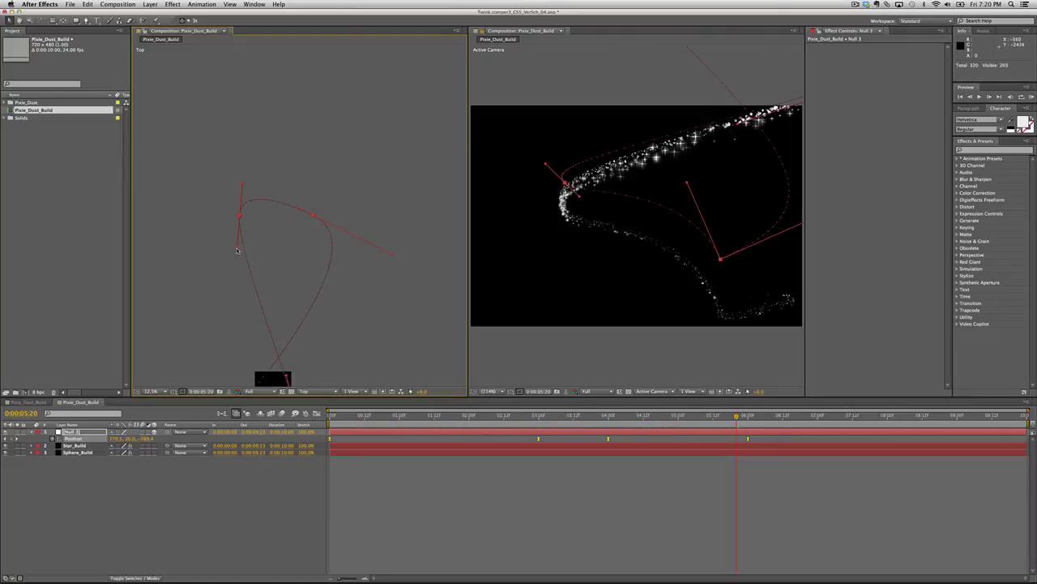
left_click_drag(237, 248, 223, 249)
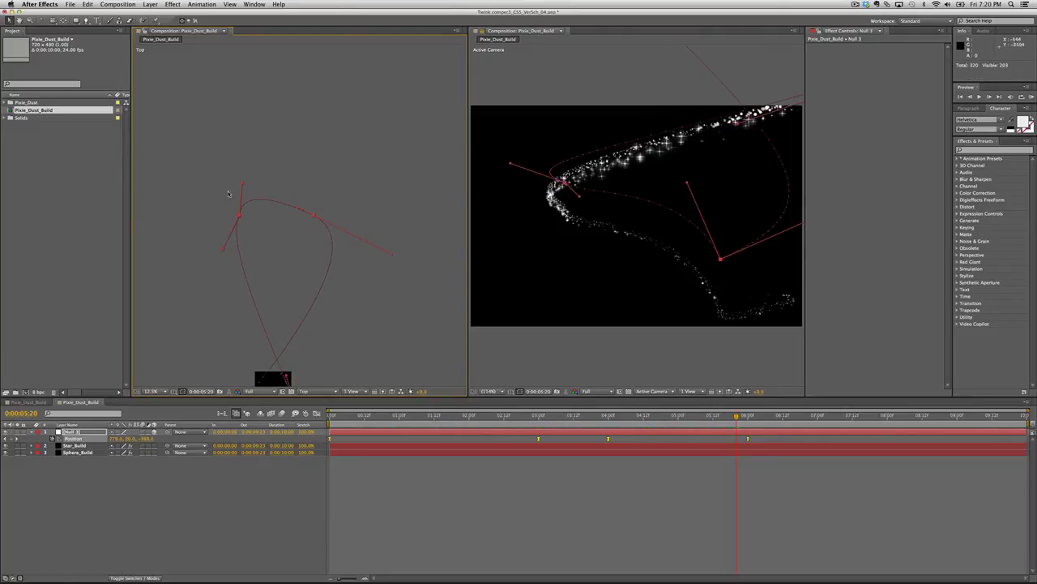
left_click_drag(243, 185, 239, 216)
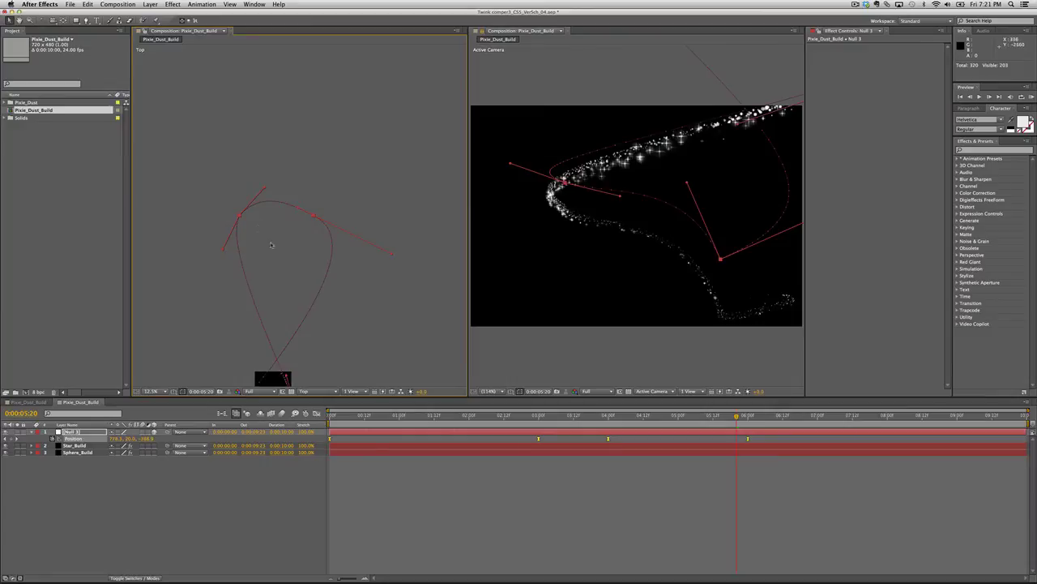
scroll(271, 245, "up", 2)
scroll(266, 238, "down", 4)
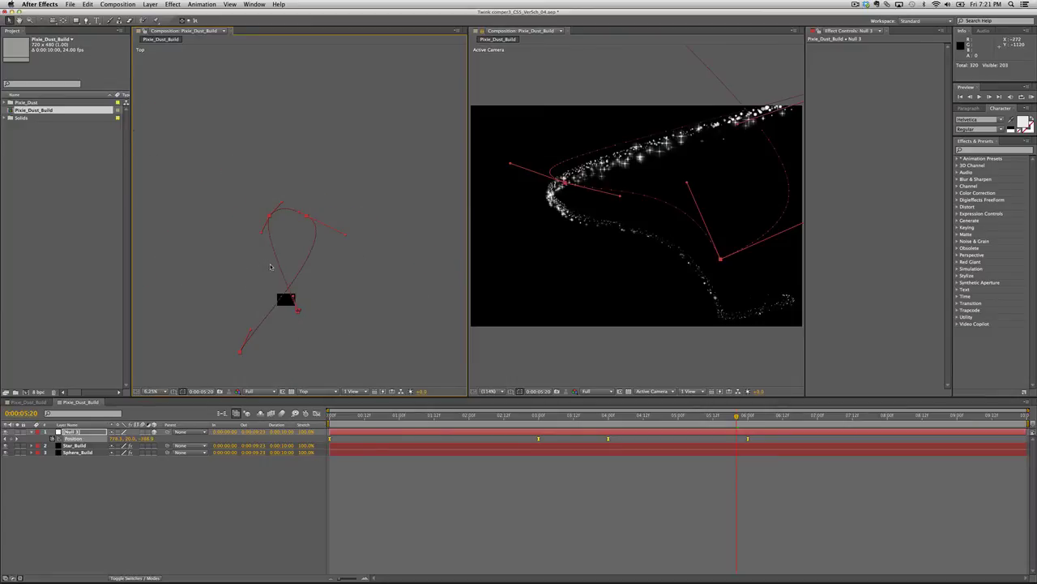